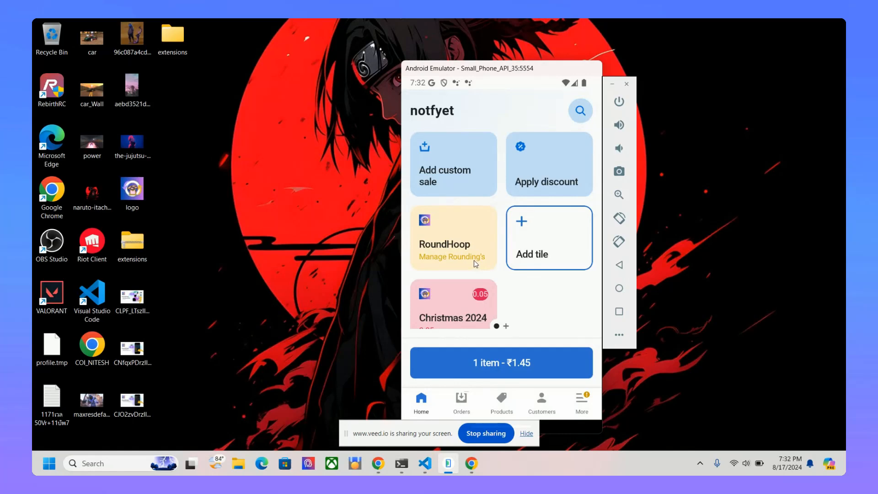
# - Look over the RoundHoop - Cash Rounding Easy extensions available as home-screen tiles, and return home without adding one
pyautogui.click(555, 240)
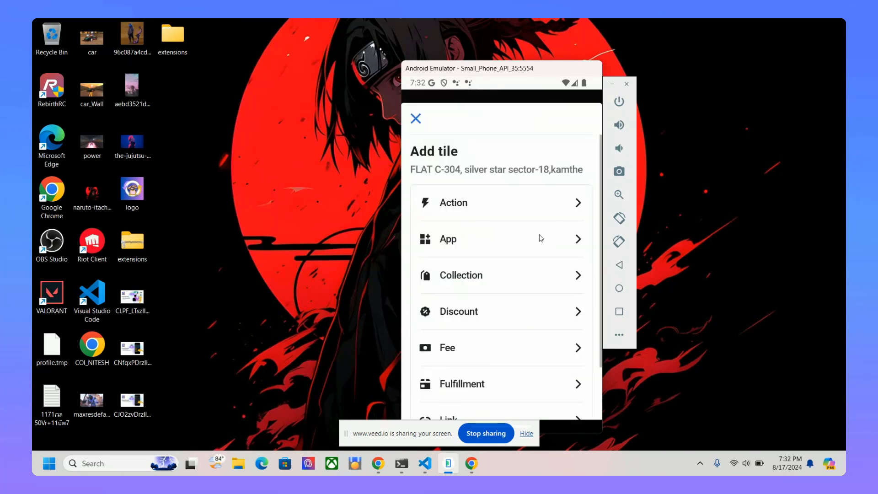
pyautogui.click(489, 241)
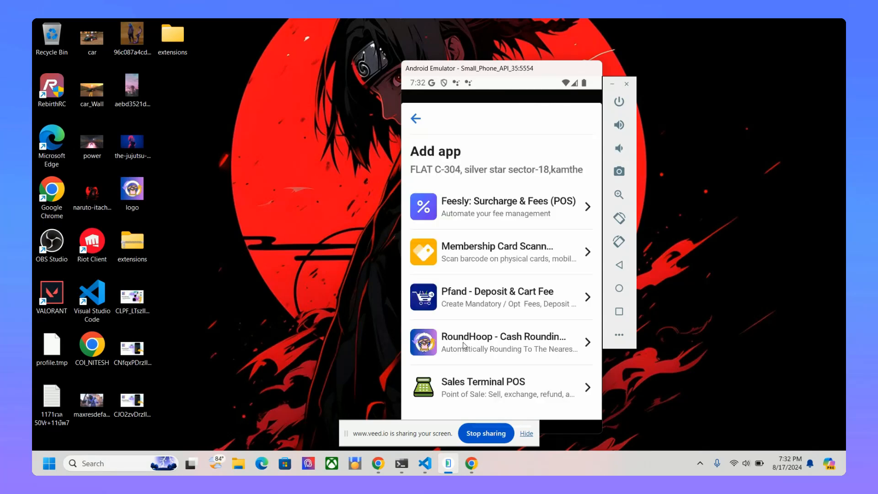
pyautogui.click(520, 349)
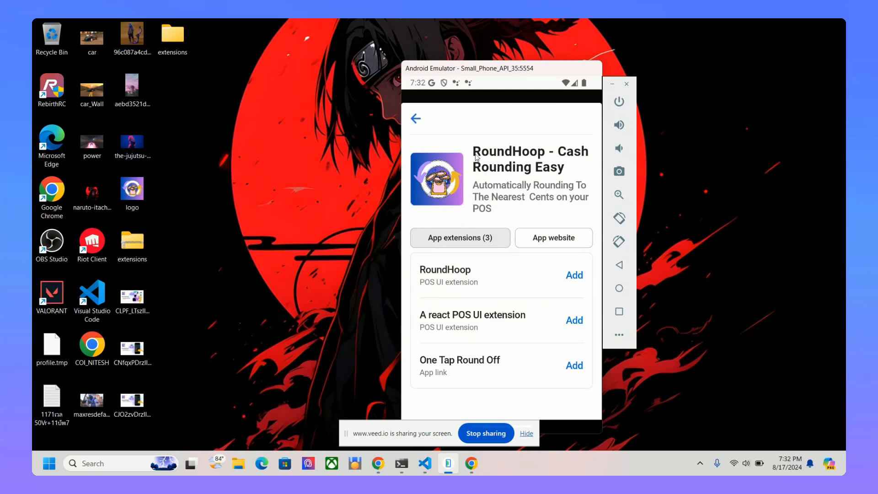
pyautogui.click(419, 120)
pyautogui.click(420, 123)
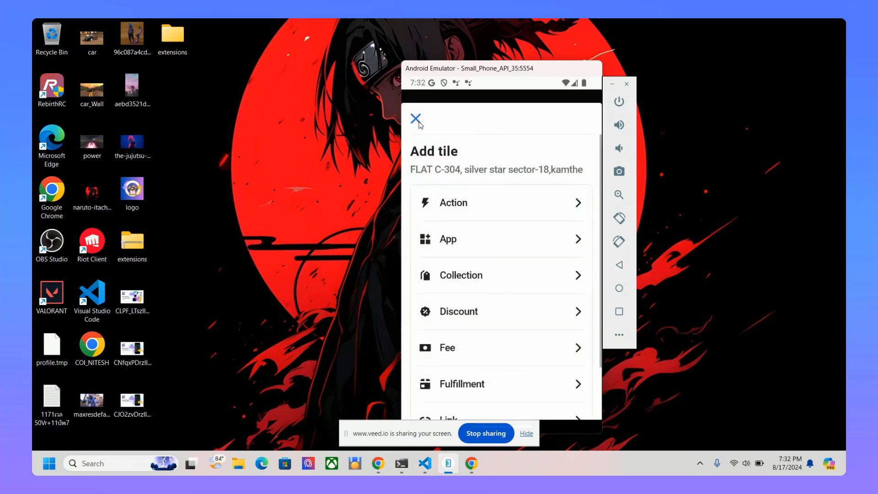
pyautogui.click(416, 120)
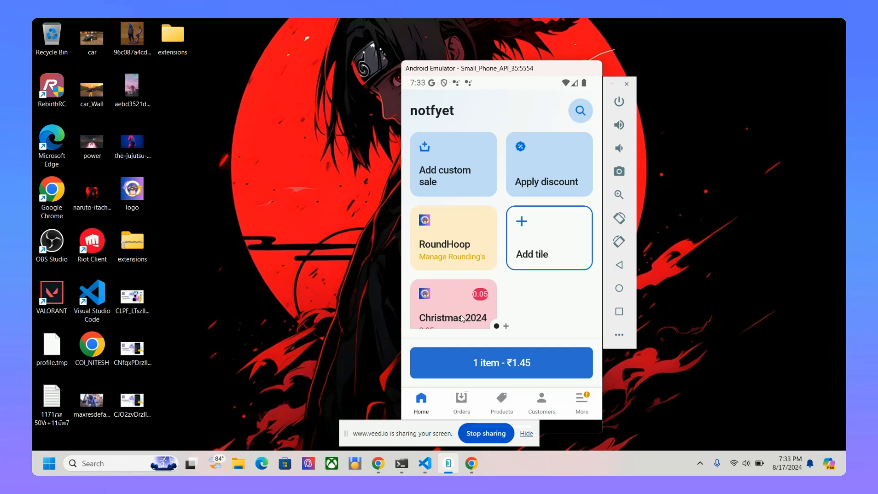
# - Check the cart's item, subtotal, taxes and total, and return to the home screen
pyautogui.click(505, 361)
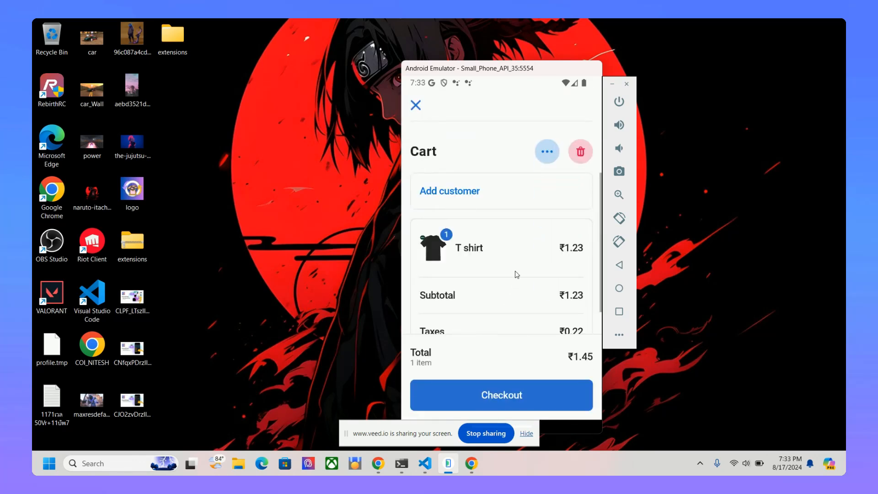
pyautogui.click(416, 106)
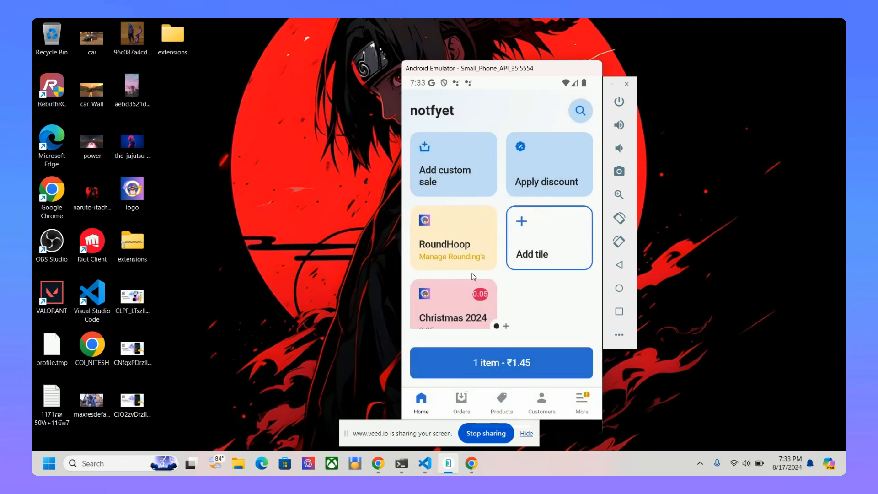
# - Examine the Christmas 2024 roundup's title, rounding value, rounding type and rounding basis in RoundHoop, and return to the home screen
pyautogui.click(431, 261)
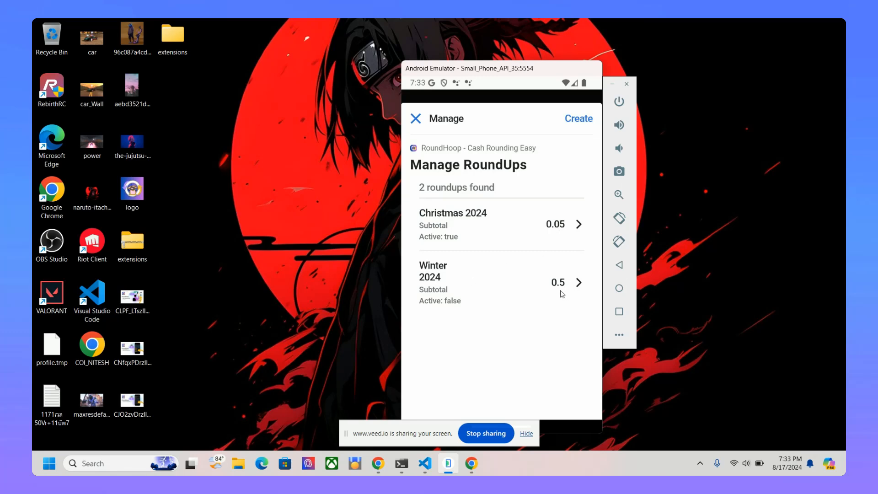
pyautogui.click(438, 228)
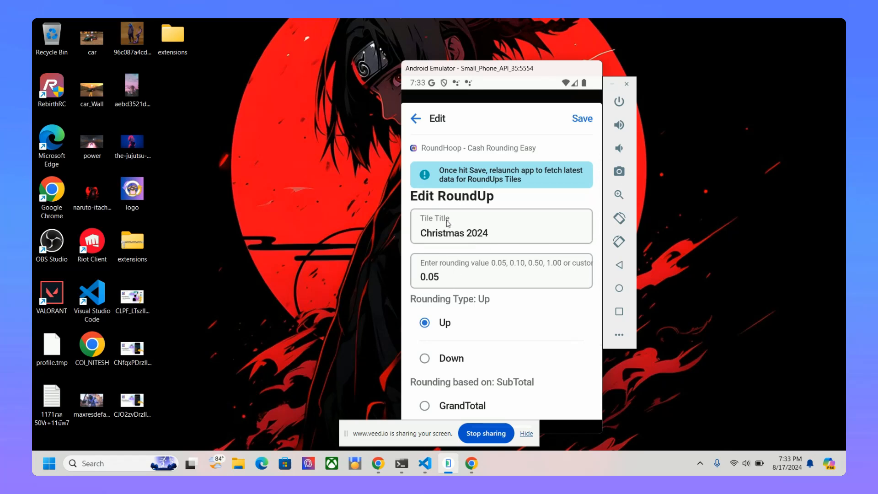
pyautogui.scroll(-2, 539, 192)
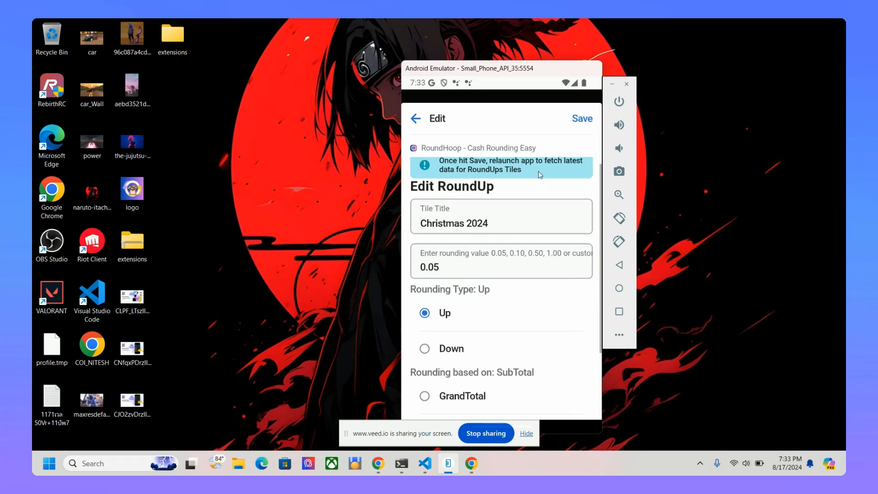
pyautogui.scroll(-1, 539, 143)
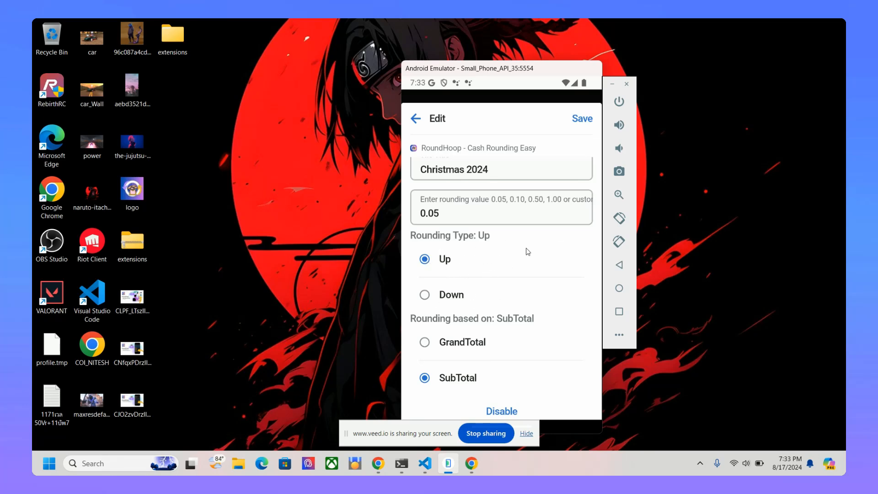
pyautogui.scroll(-2, 490, 251)
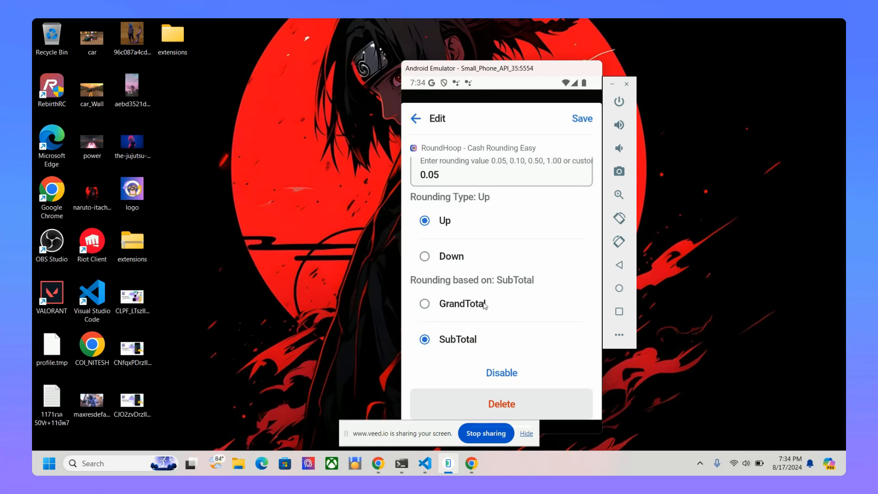
pyautogui.scroll(3, 512, 226)
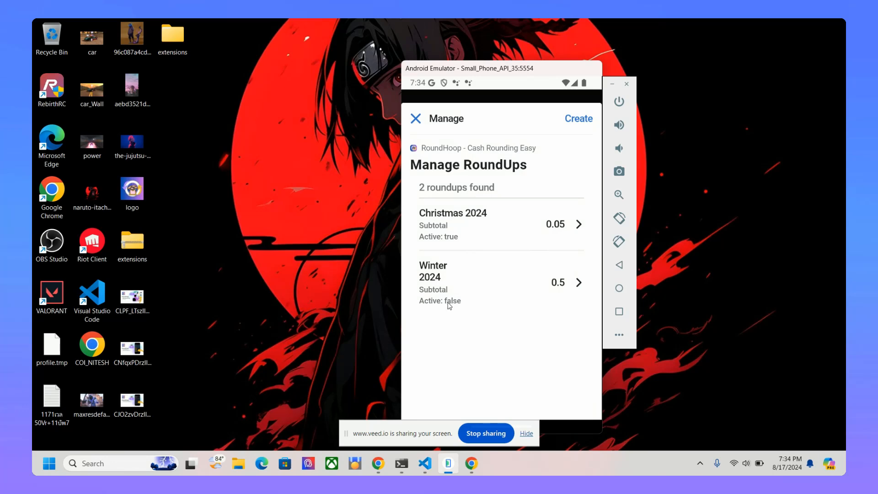
pyautogui.click(418, 120)
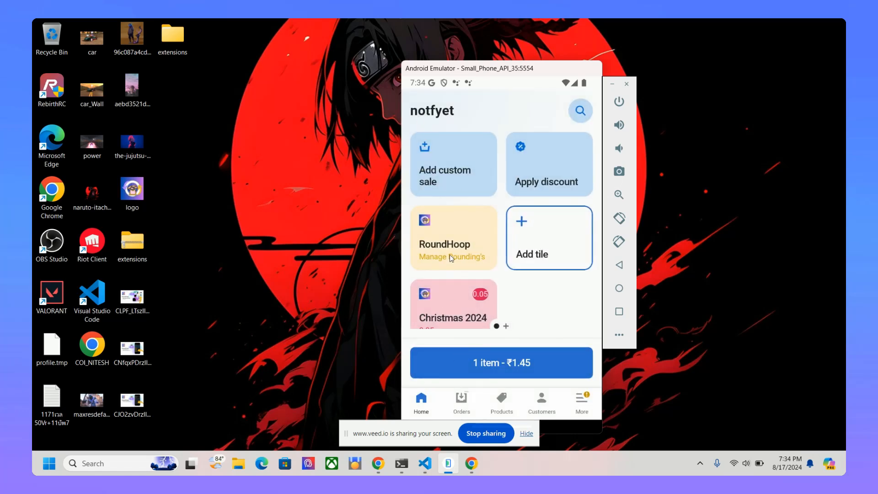
# - Look through the new roundup form in RoundHoop and go back to the roundup list without saving
pyautogui.click(452, 259)
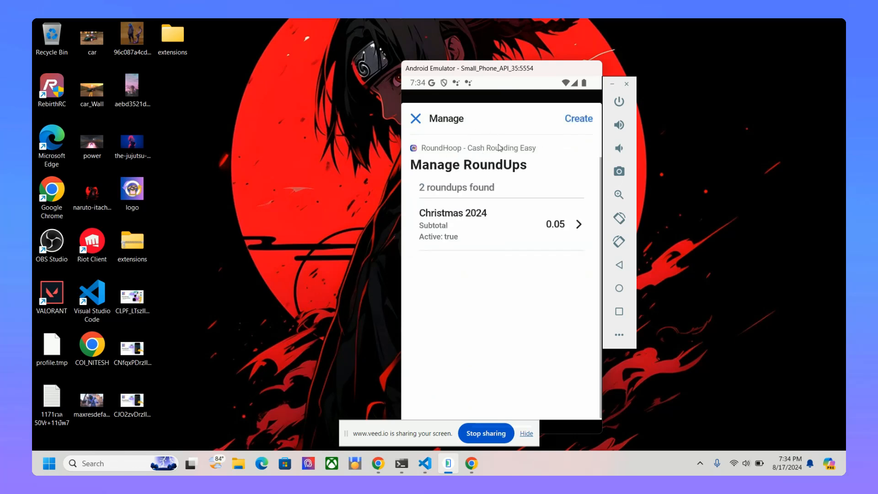
pyautogui.click(573, 118)
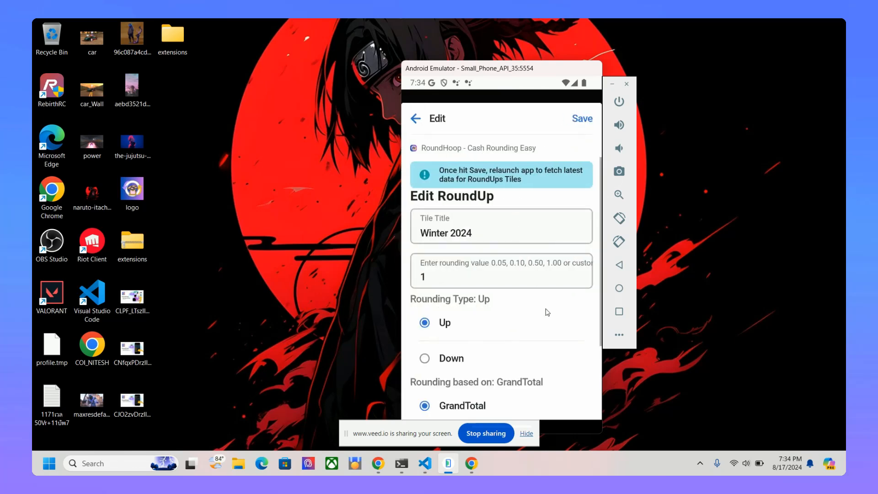
pyautogui.scroll(-3, 548, 312)
pyautogui.scroll(3, 547, 312)
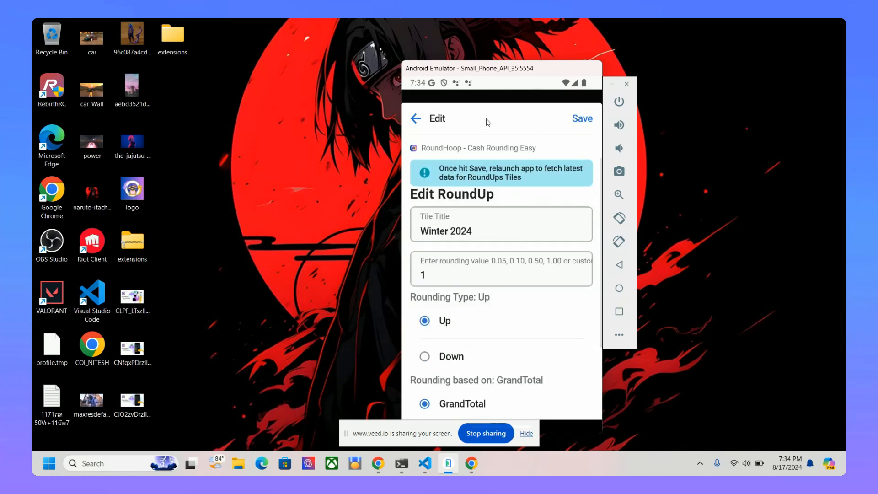
pyautogui.click(419, 121)
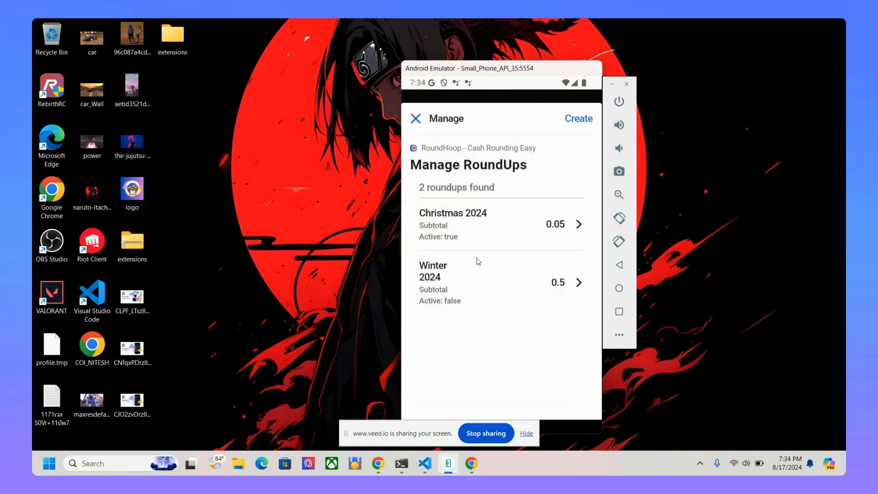
# - Enable the Winter 2024 roundup and save it
pyautogui.click(455, 293)
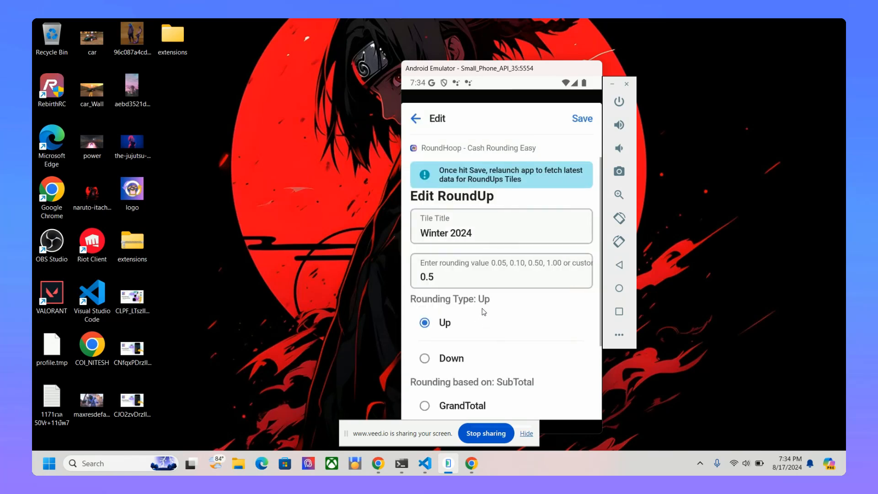
pyautogui.scroll(-3, 483, 312)
pyautogui.click(496, 369)
pyautogui.click(587, 119)
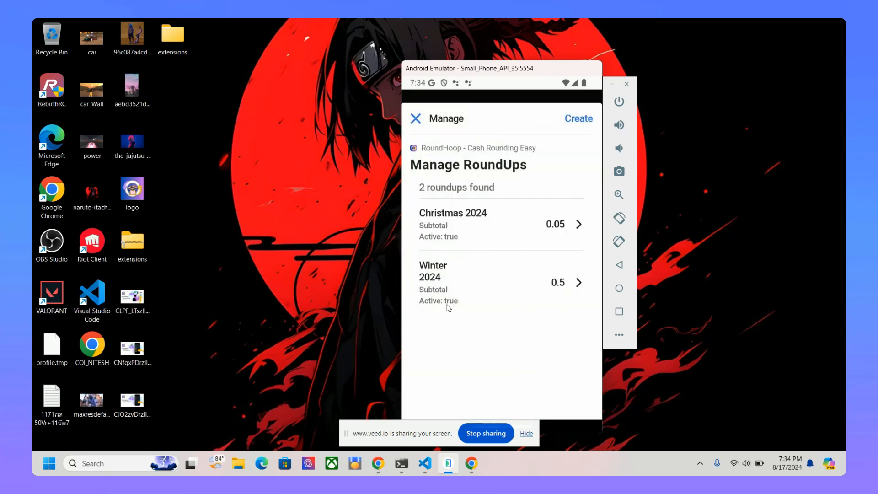
# - Disable the Winter 2024 roundup again, save it and return to the home screen
pyautogui.click(463, 282)
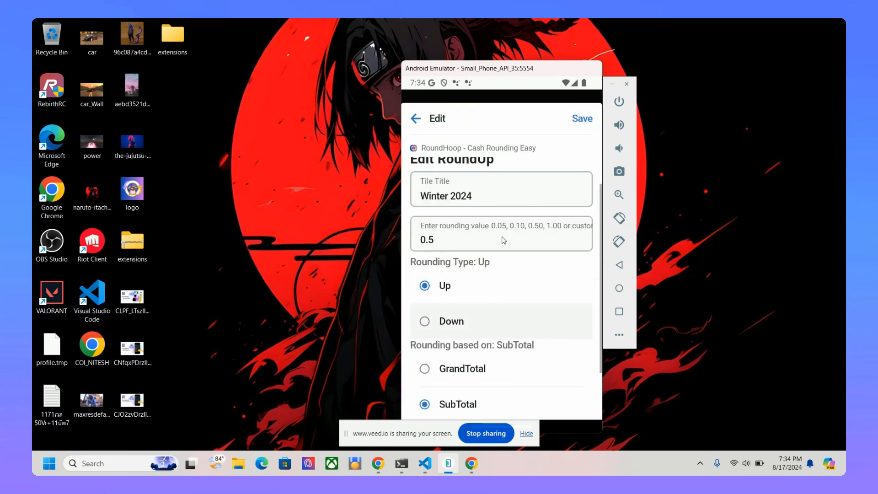
pyautogui.scroll(-3, 504, 240)
pyautogui.click(440, 361)
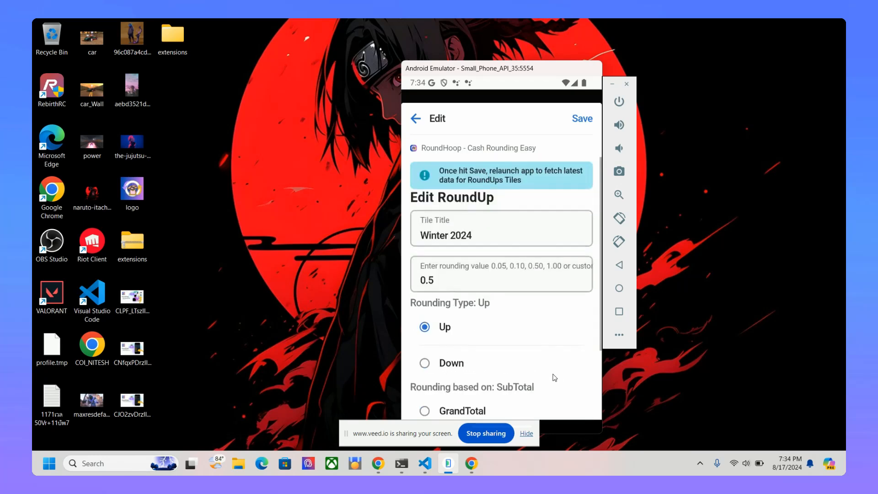
pyautogui.scroll(-1, 554, 378)
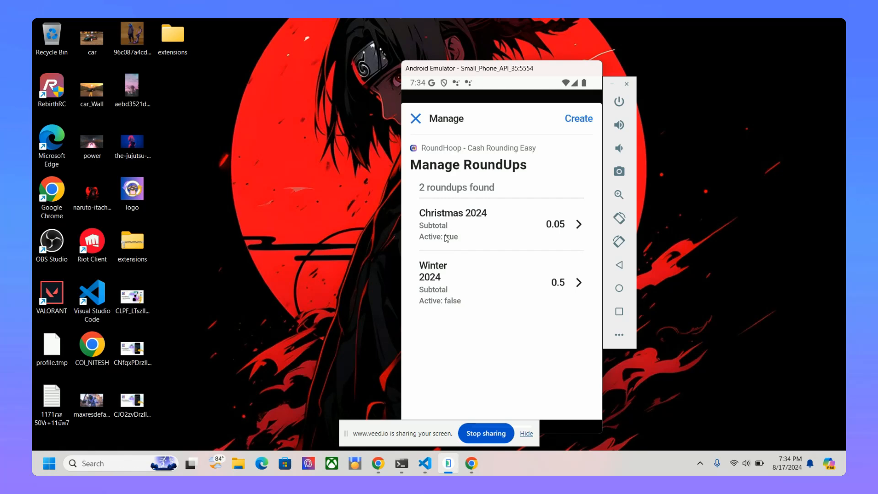
pyautogui.click(416, 119)
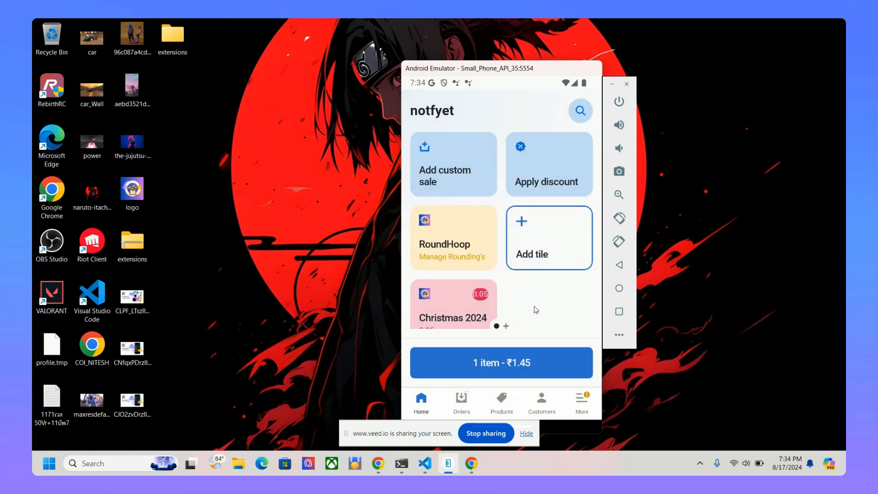
# - Apply the Christmas 2024 roundup to the cart, remove it again with the same tile, and dismiss the notification
pyautogui.click(456, 295)
pyautogui.click(479, 314)
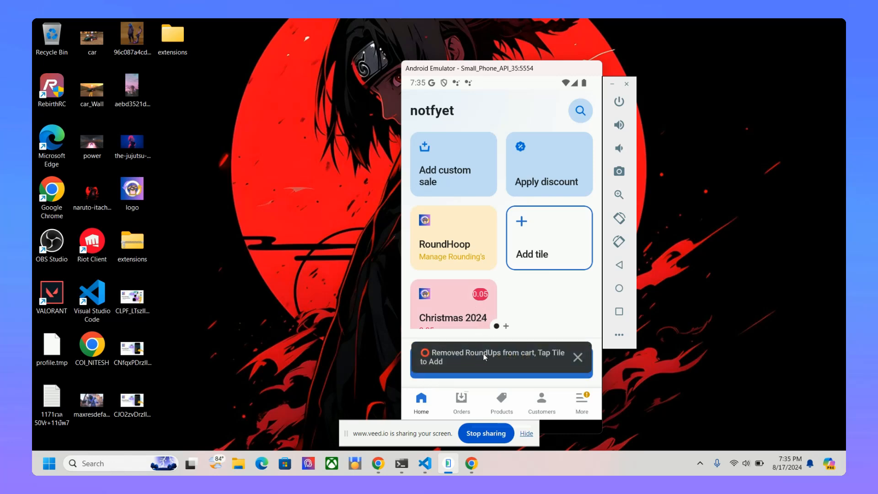
pyautogui.click(578, 359)
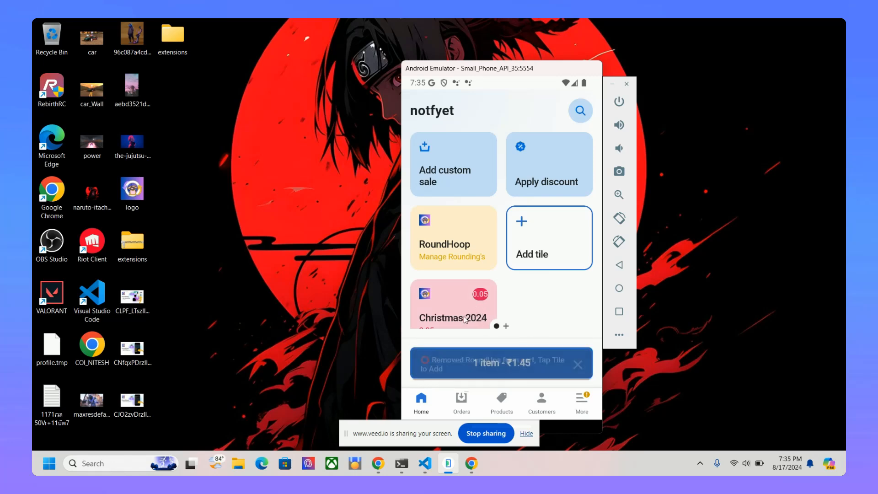
# - Apply the Christmas 2024 roundup to the cart and review the cart's line items, subtotal, taxes and total
pyautogui.click(440, 302)
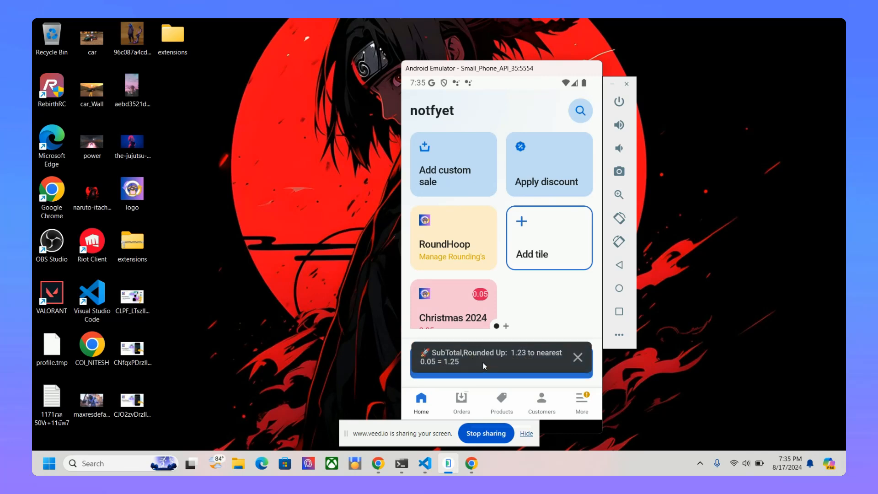
pyautogui.click(578, 358)
pyautogui.click(540, 359)
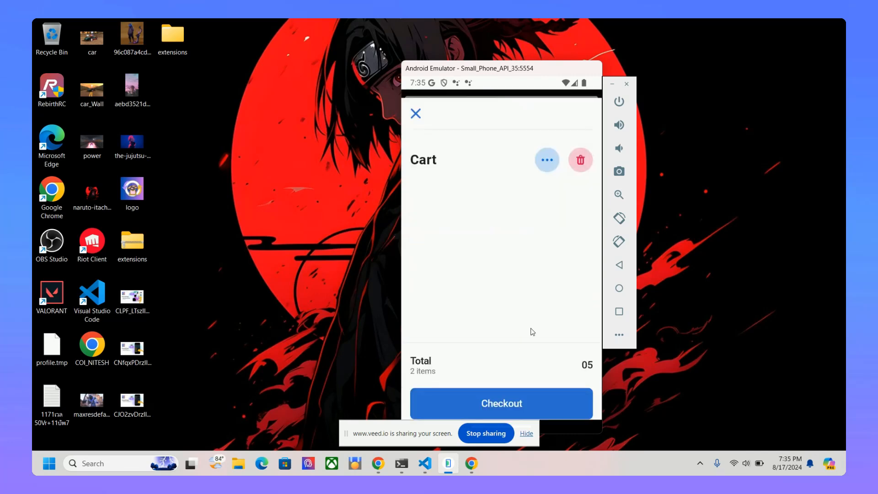
pyautogui.moveTo(525, 296); pyautogui.dragTo(509, 204)
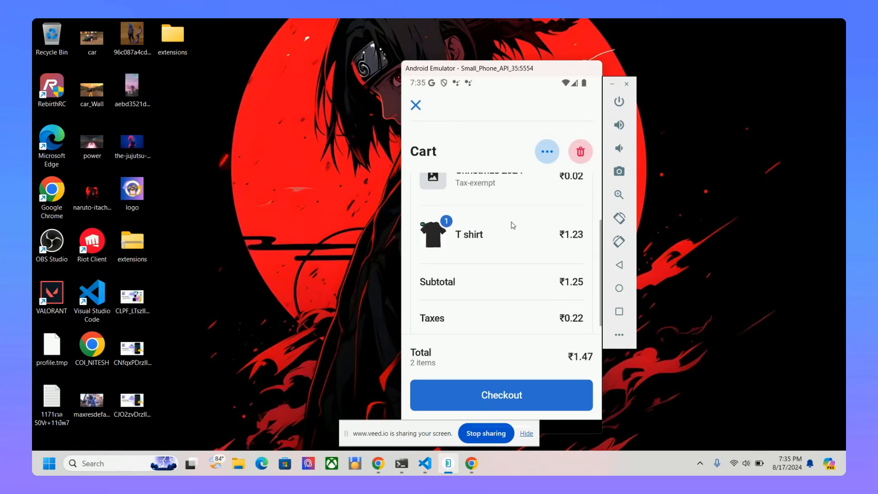
pyautogui.moveTo(560, 289); pyautogui.dragTo(559, 307)
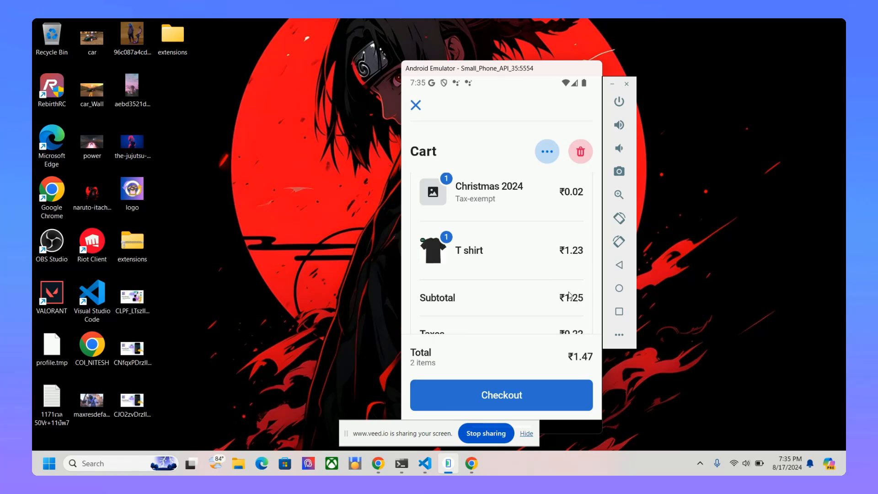
pyautogui.moveTo(567, 290); pyautogui.dragTo(561, 251)
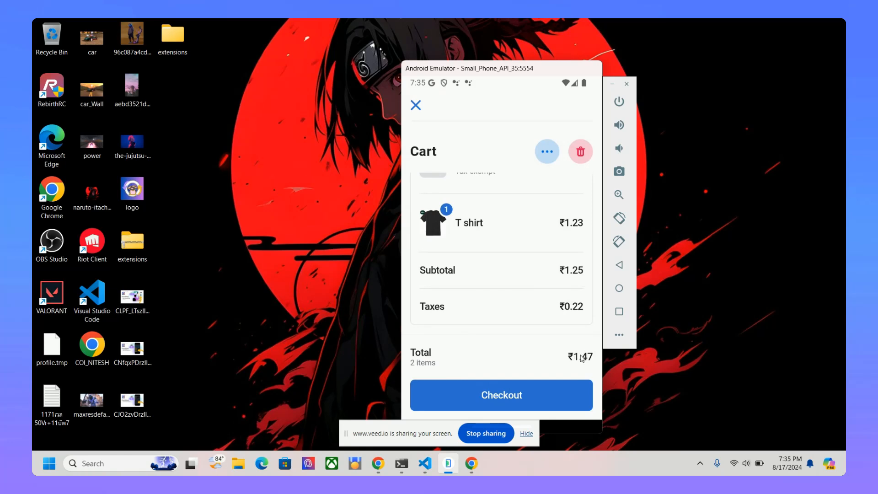
pyautogui.scroll(2, 533, 261)
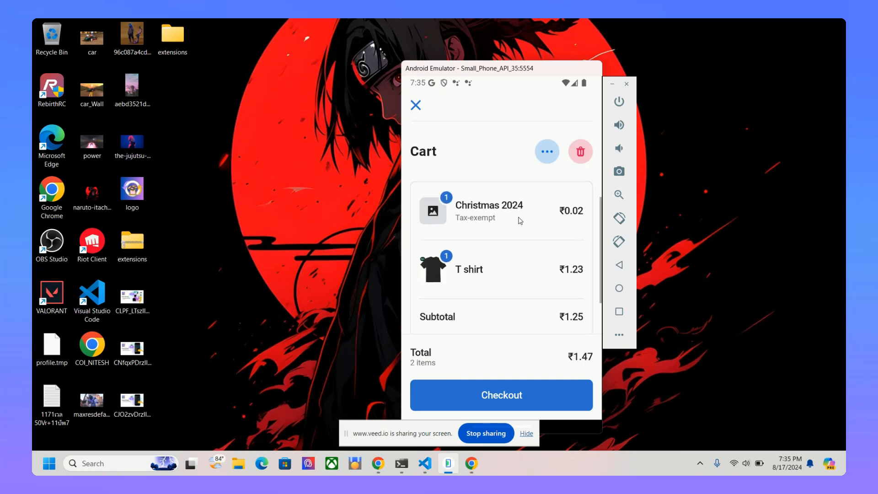
# - Remove the Christmas 2024 rounding line from the cart and return to the home screen
pyautogui.moveTo(534, 211); pyautogui.dragTo(454, 215)
pyautogui.click(415, 105)
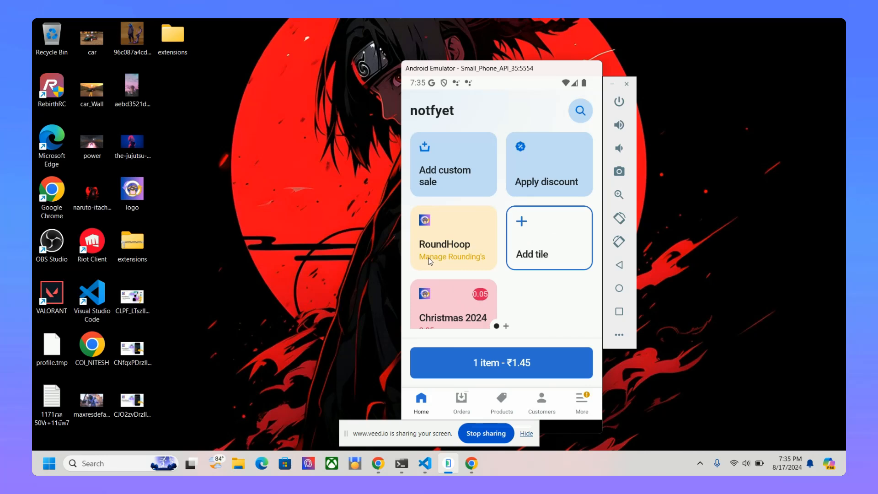
# - Open the Christmas 2024 roundup in RoundHoop and set its rounding value to 0.5
pyautogui.click(451, 245)
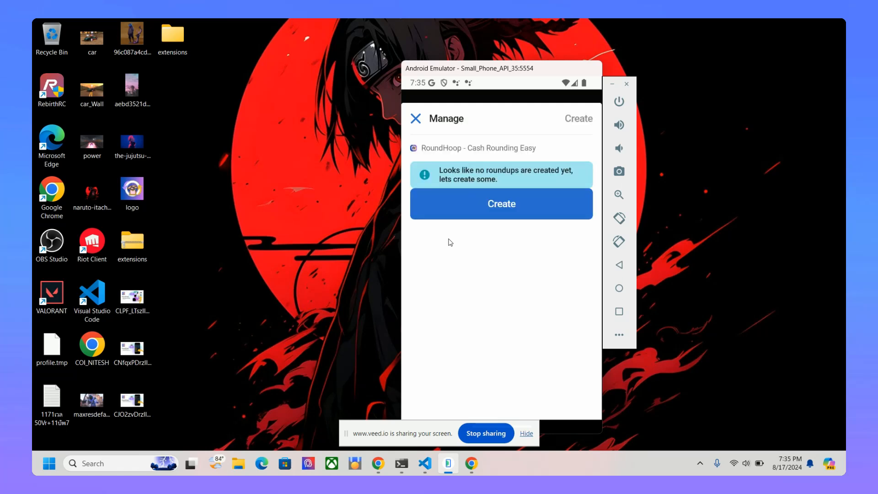
pyautogui.click(459, 241)
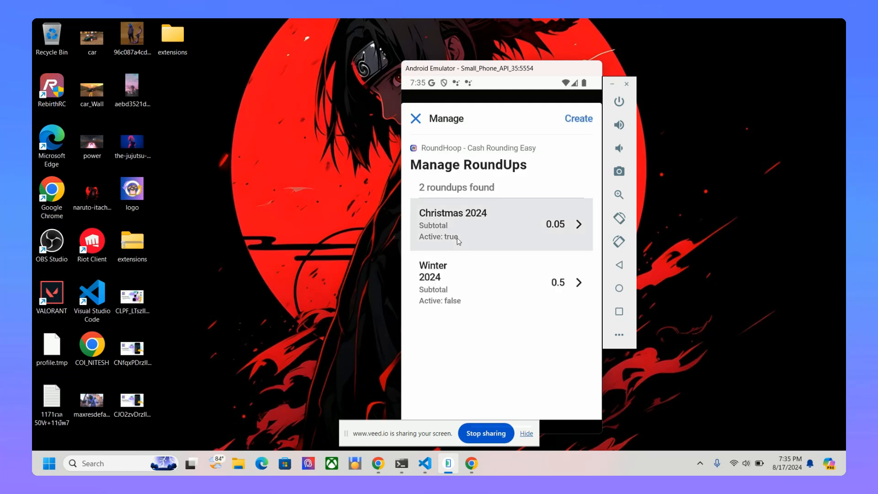
pyautogui.click(446, 288)
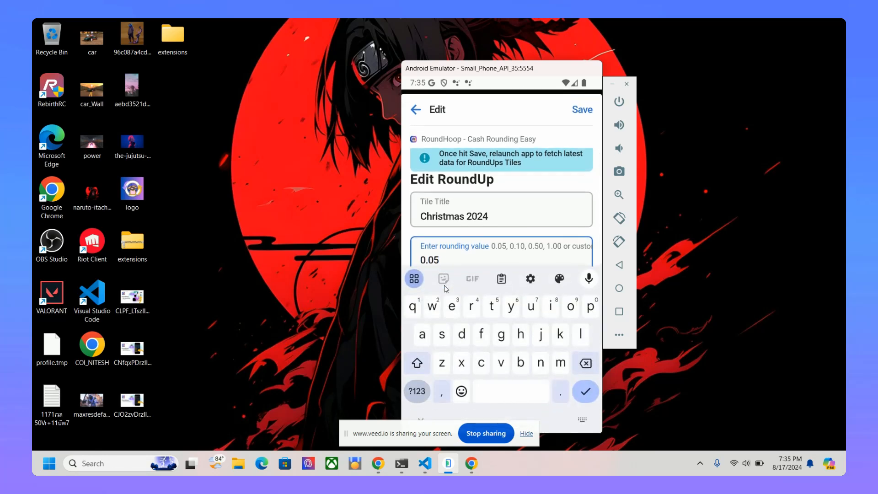
pyautogui.press('BackSpace')
pyautogui.press('BackSpace')
pyautogui.press('Return')
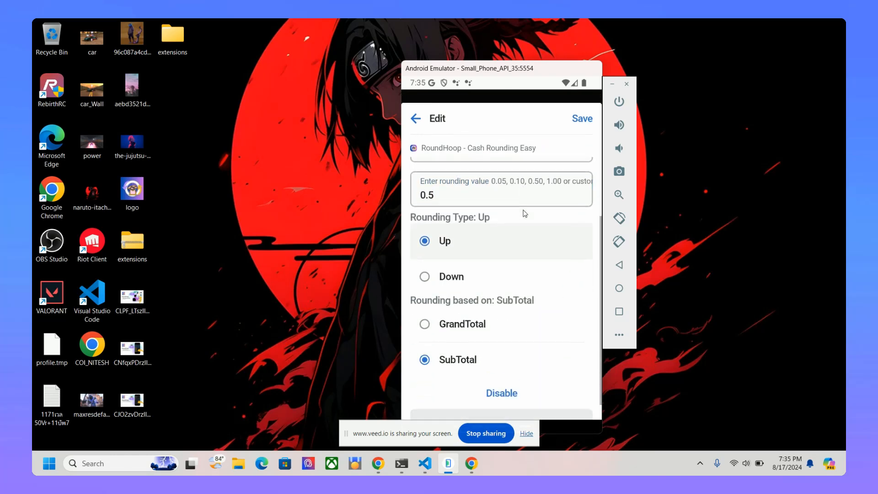
# - Base the Christmas 2024 rounding on GrandTotal and save the roundup
pyautogui.click(462, 315)
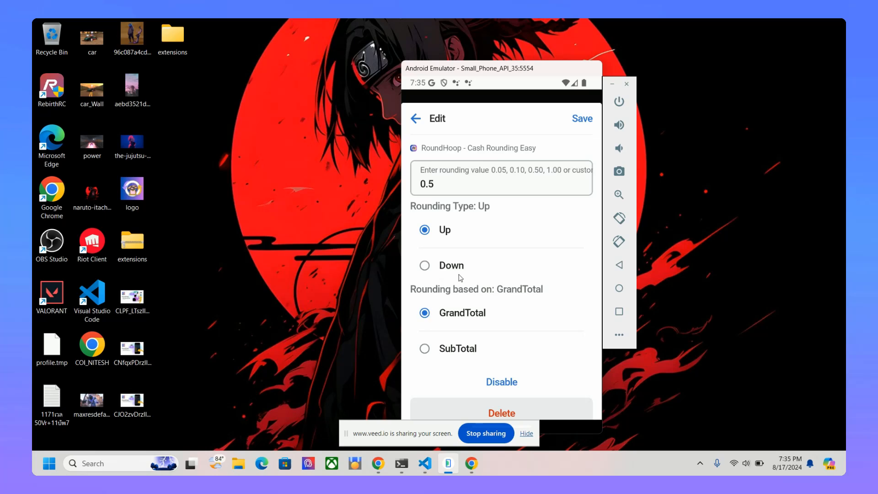
pyautogui.moveTo(473, 255); pyautogui.dragTo(494, 337)
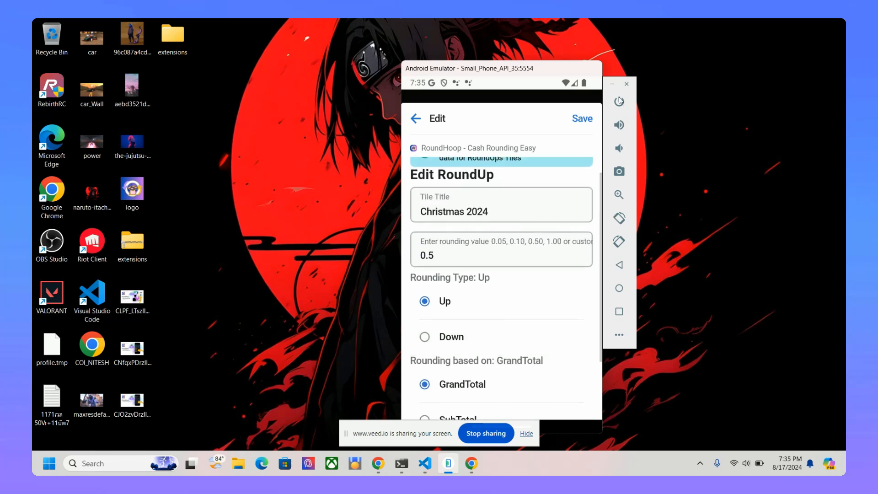
pyautogui.moveTo(510, 182); pyautogui.dragTo(519, 286)
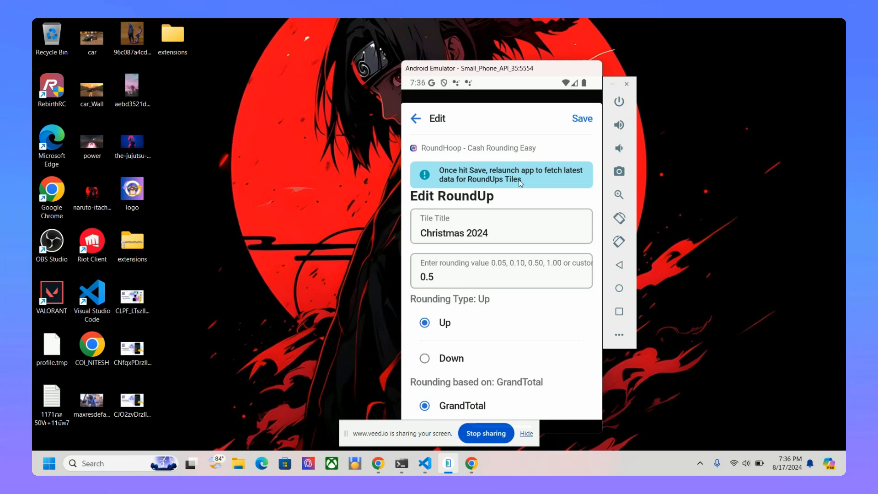
pyautogui.click(579, 124)
pyautogui.click(581, 120)
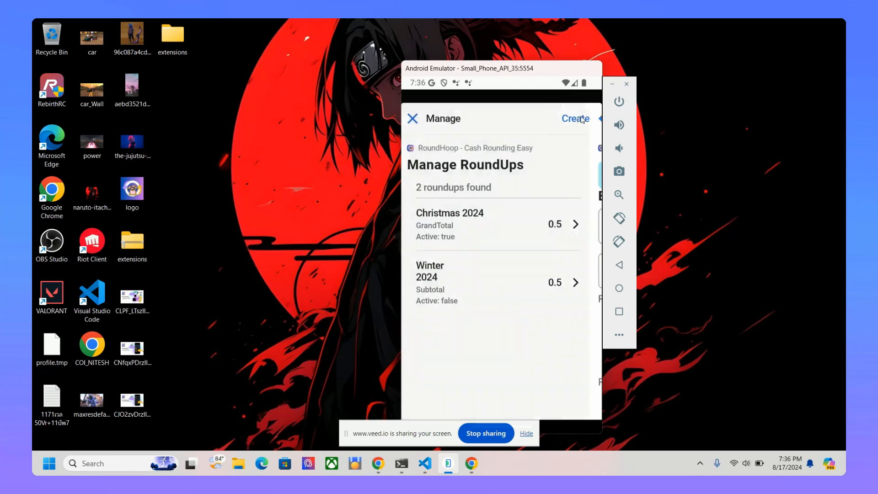
# - Return to the home screen and relaunch RoundHoop once to refresh the Christmas 2024 tile
pyautogui.click(419, 116)
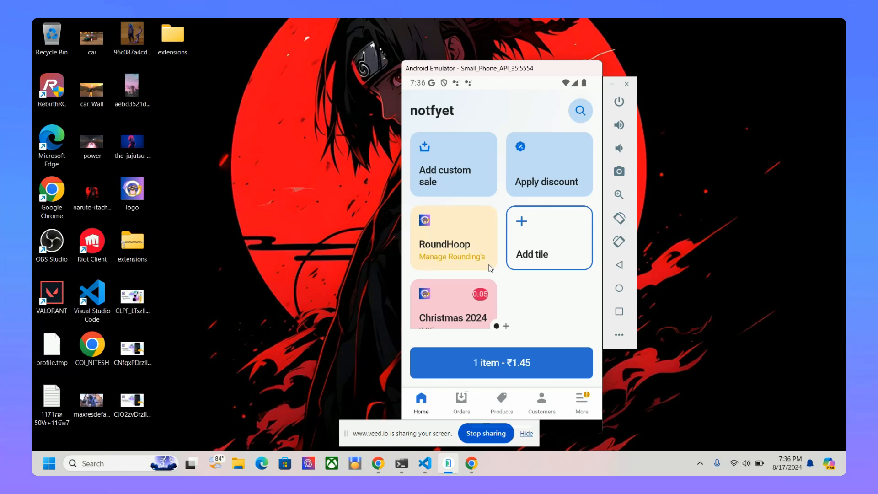
pyautogui.click(446, 250)
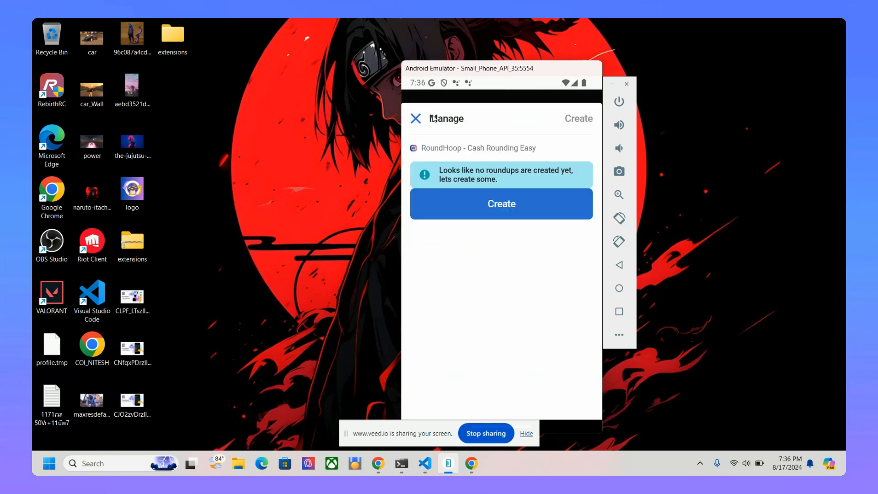
pyautogui.click(417, 119)
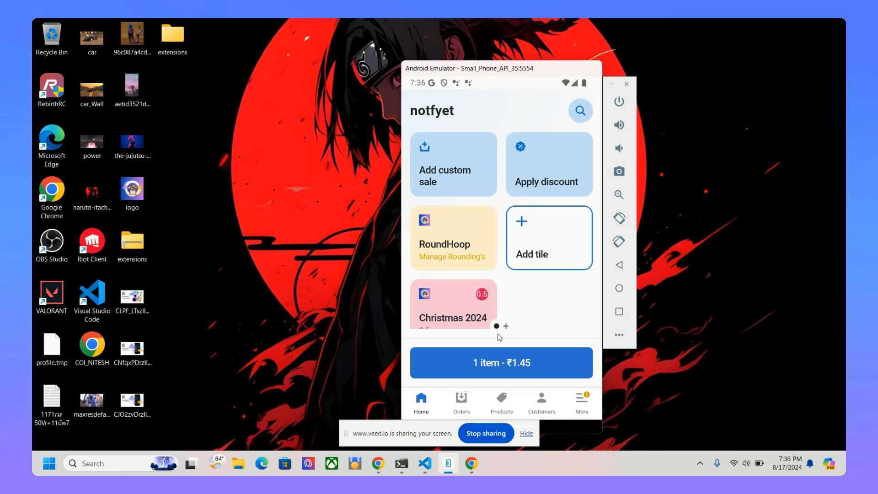
# - Apply the updated Christmas 2024 roundup to the cart and review the cart's items, subtotal, taxes and total
pyautogui.click(467, 297)
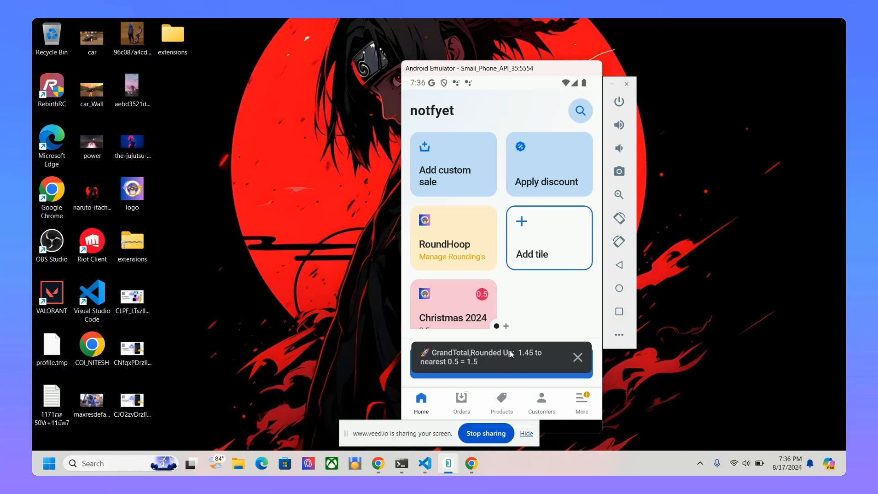
pyautogui.click(578, 358)
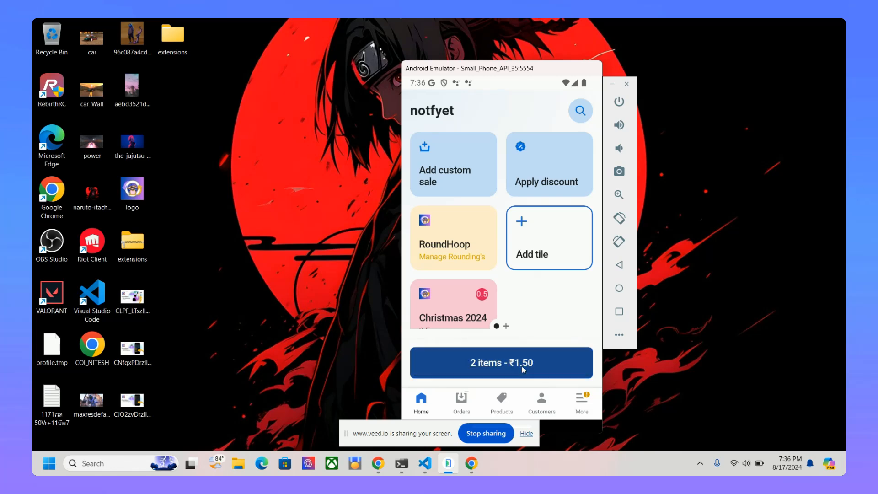
pyautogui.click(522, 366)
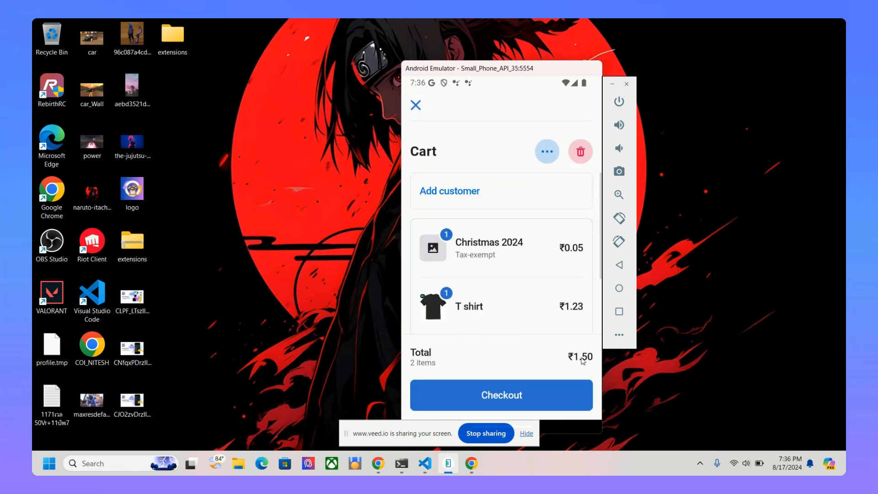
pyautogui.moveTo(492, 276); pyautogui.dragTo(497, 194)
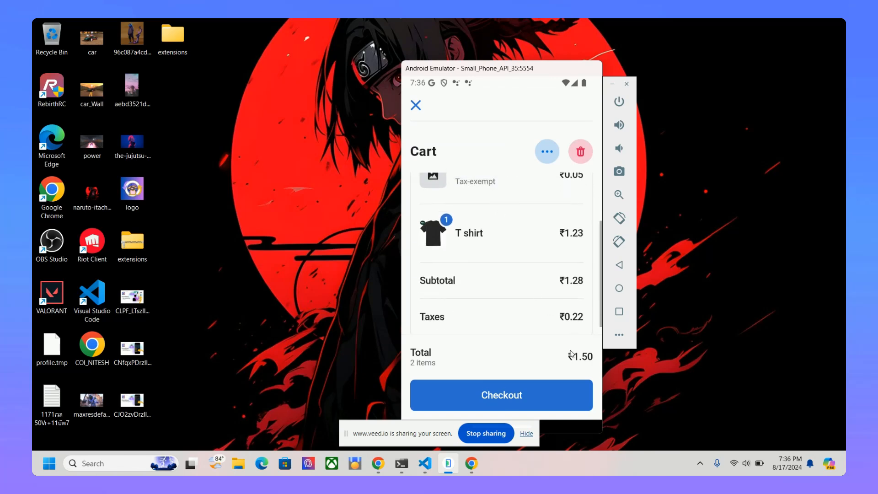
pyautogui.moveTo(530, 312); pyautogui.dragTo(531, 197)
pyautogui.click(532, 200)
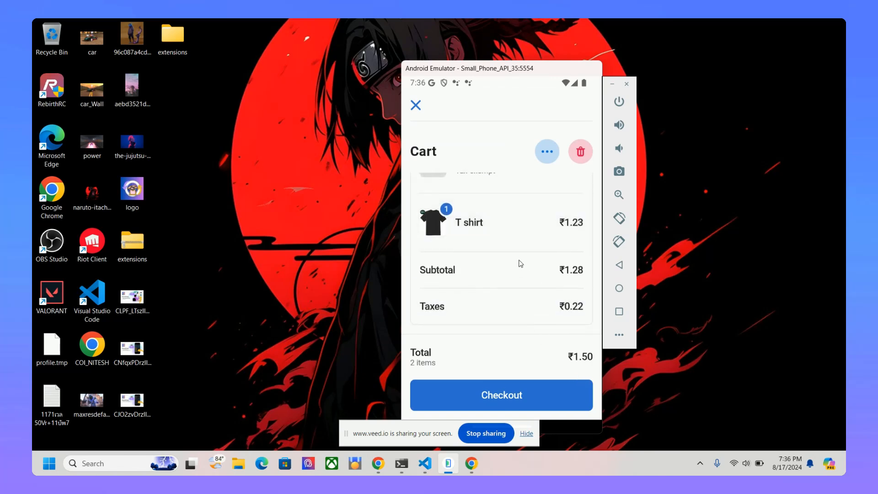
# - Remove the Christmas 2024 rounding line from the cart and close the cart
pyautogui.moveTo(519, 264); pyautogui.dragTo(527, 340)
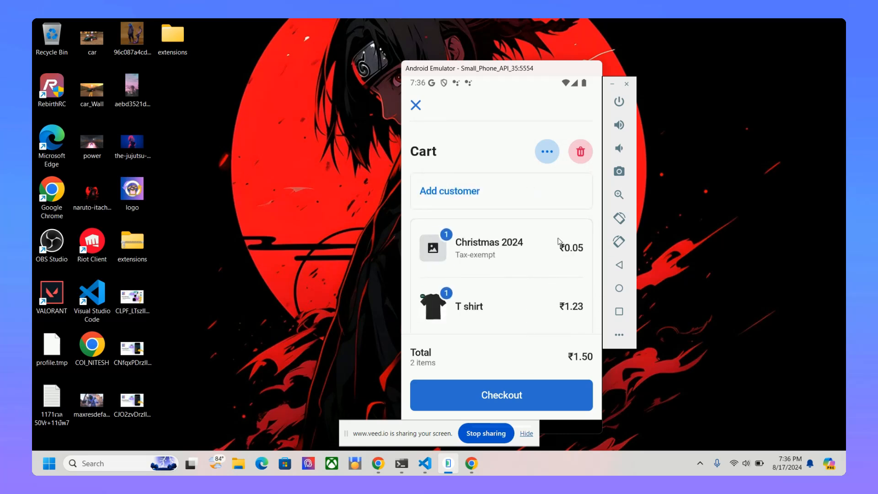
pyautogui.moveTo(561, 256); pyautogui.dragTo(483, 258)
pyautogui.click(571, 257)
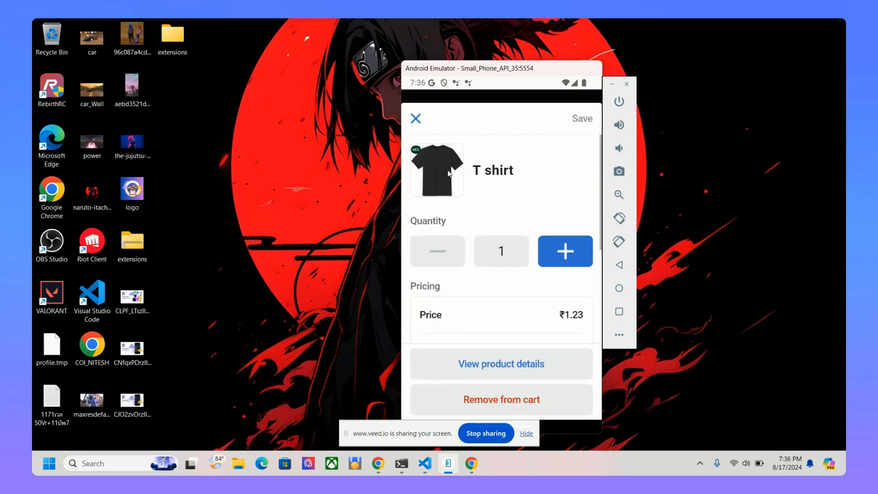
pyautogui.click(416, 118)
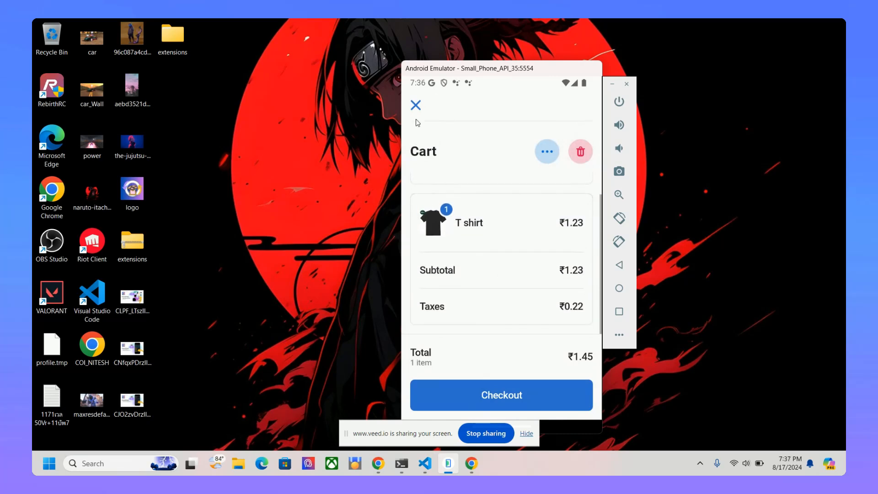
pyautogui.click(416, 106)
# - Open the Christmas 2024 roundup for editing and select GrandTotal as its rounding basis
pyautogui.click(461, 252)
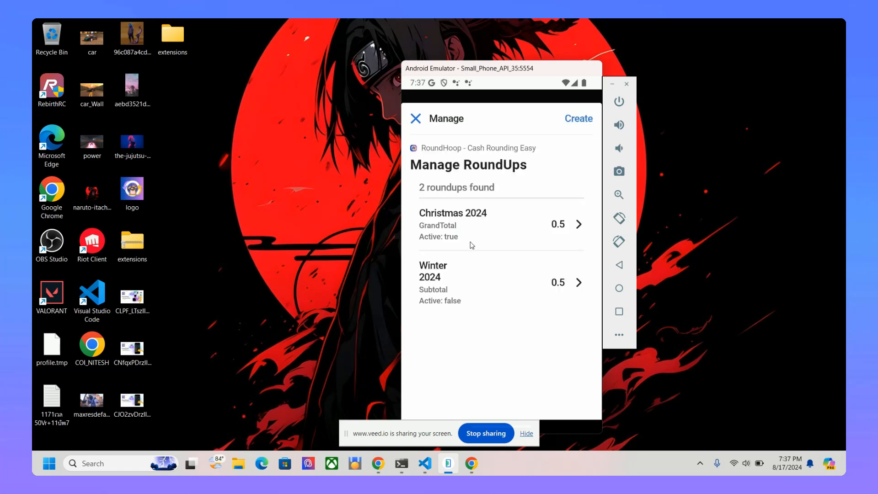
pyautogui.click(468, 238)
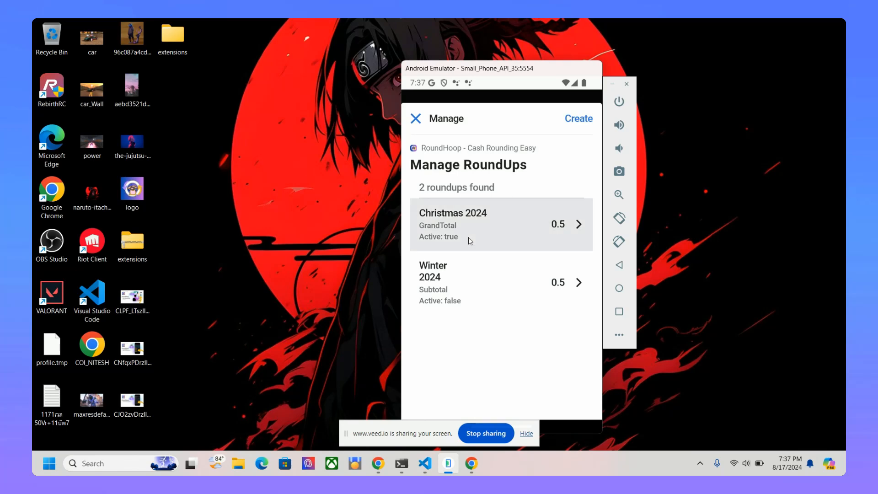
pyautogui.moveTo(509, 309); pyautogui.dragTo(517, 183)
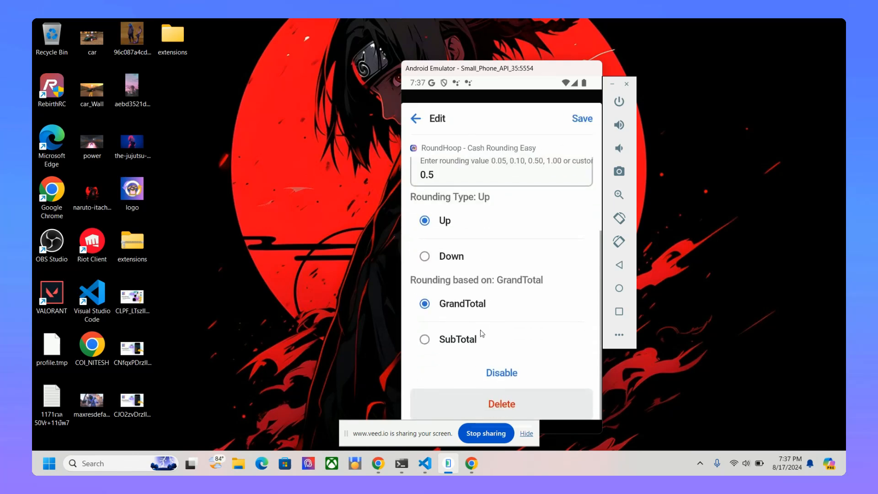
pyautogui.click(467, 343)
pyautogui.click(455, 314)
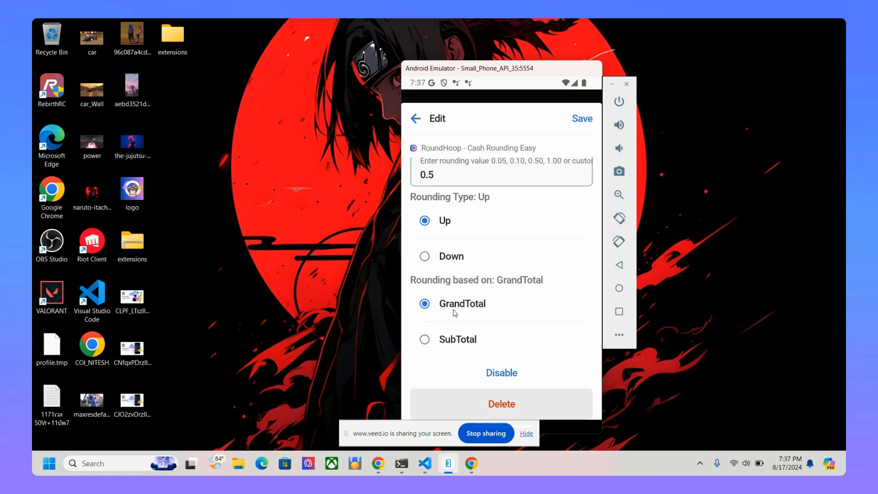
# - Set the Christmas 2024 rounding type to Down, save the roundup and return to the home screen
pyautogui.moveTo(482, 259); pyautogui.dragTo(486, 302)
pyautogui.moveTo(471, 354); pyautogui.dragTo(459, 298)
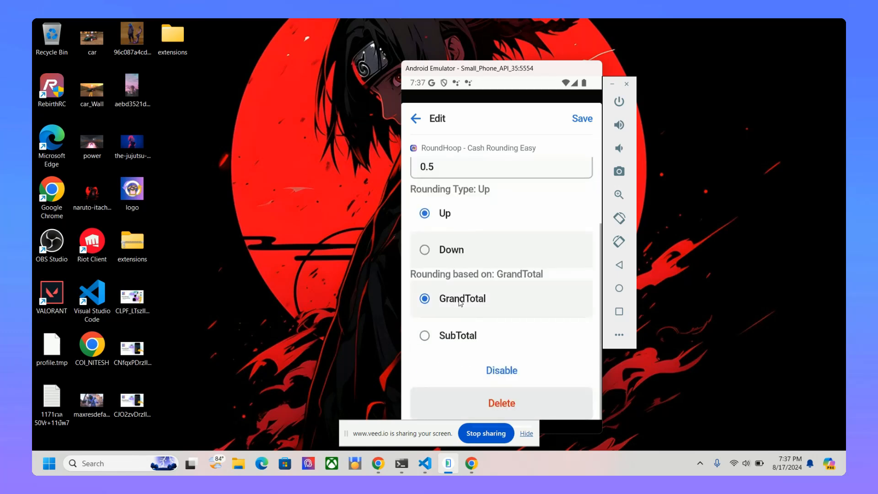
pyautogui.moveTo(509, 176); pyautogui.dragTo(511, 228)
pyautogui.moveTo(507, 307); pyautogui.dragTo(507, 288)
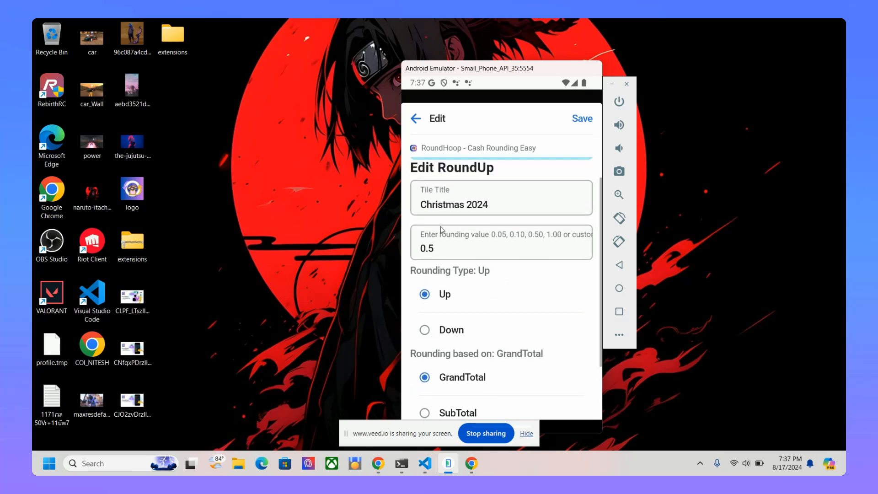
pyautogui.click(425, 330)
pyautogui.scroll(-2, 424, 336)
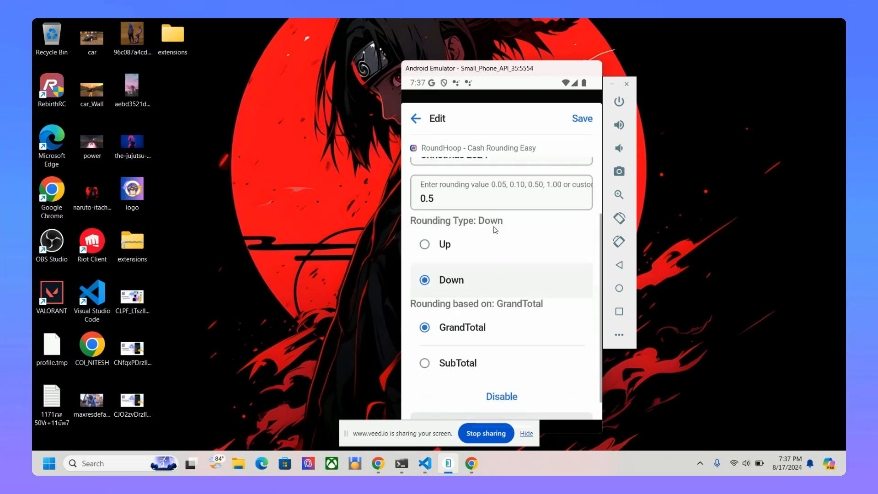
pyautogui.click(583, 123)
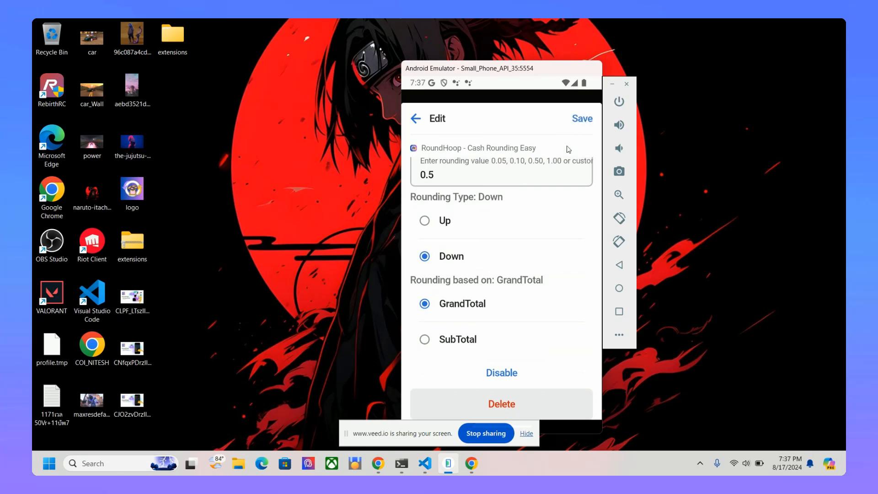
pyautogui.click(581, 122)
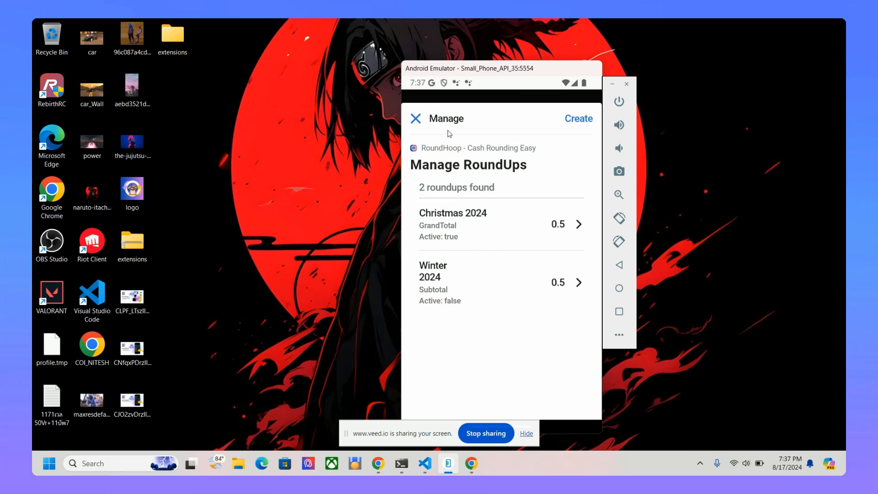
pyautogui.click(416, 117)
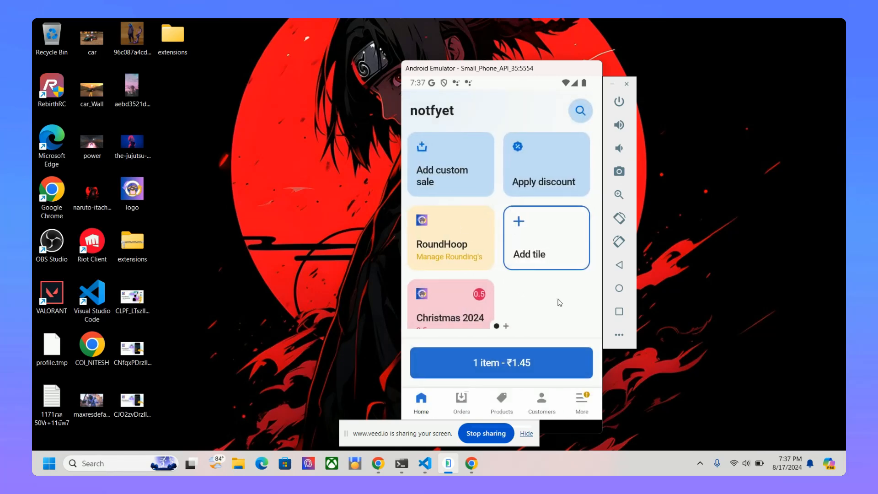
# - Review the cart's T shirt line, subtotal, taxes and total, and return to the home screen
pyautogui.click(525, 369)
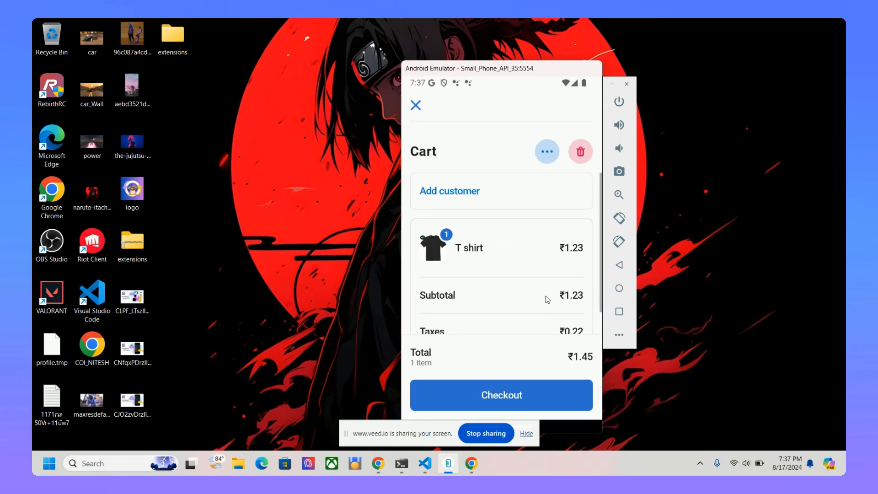
pyautogui.moveTo(546, 296); pyautogui.dragTo(549, 257)
pyautogui.click(416, 106)
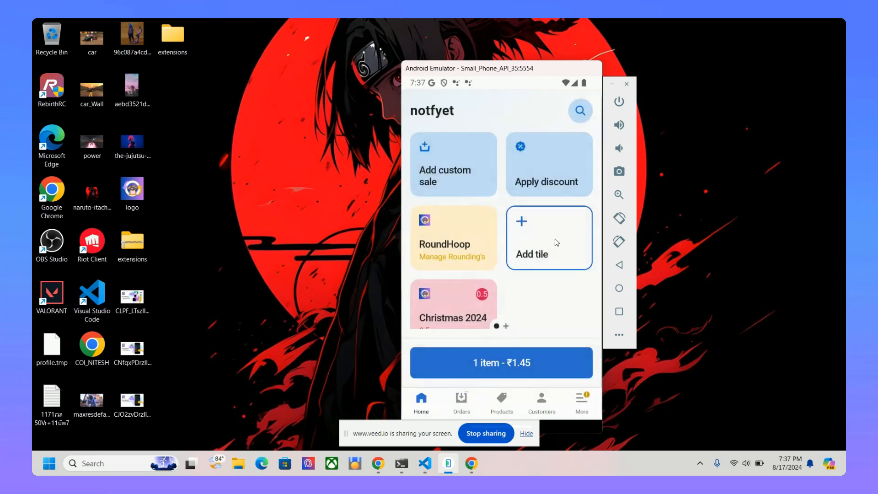
# - Apply the Christmas 2024 roundup to the cart, and relaunch RoundHoop once to refresh the tile
pyautogui.click(466, 301)
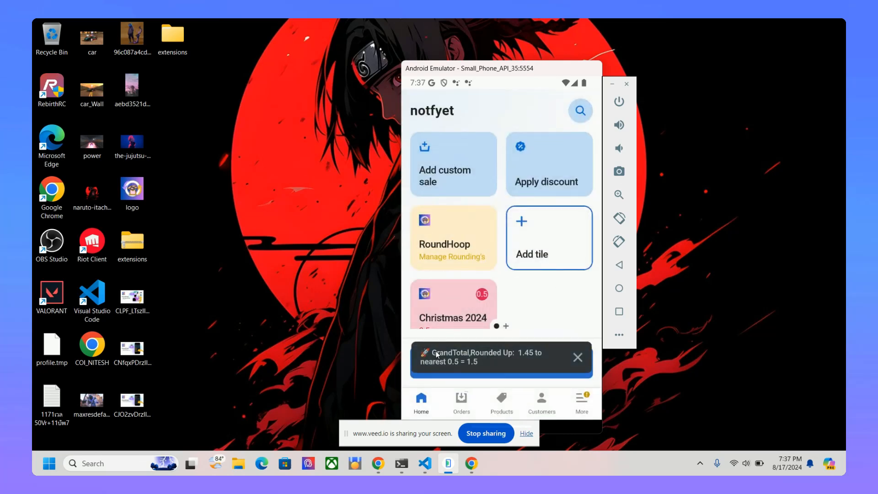
pyautogui.click(578, 359)
pyautogui.click(470, 248)
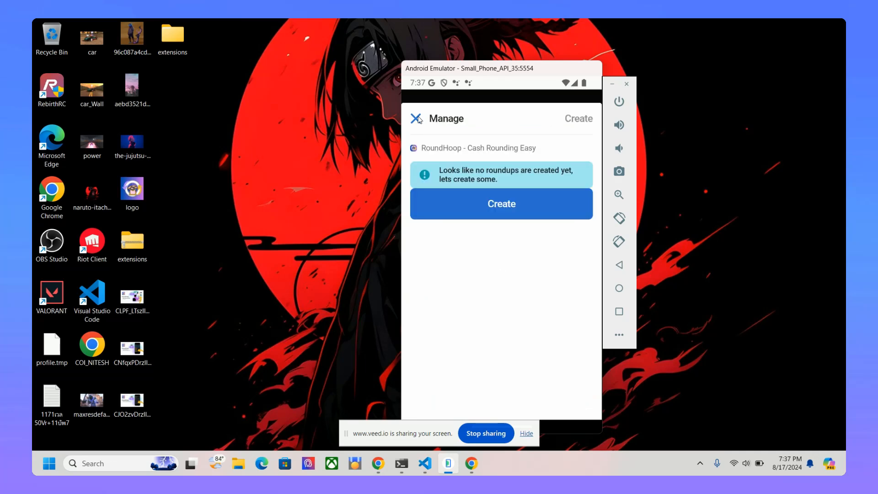
pyautogui.click(417, 118)
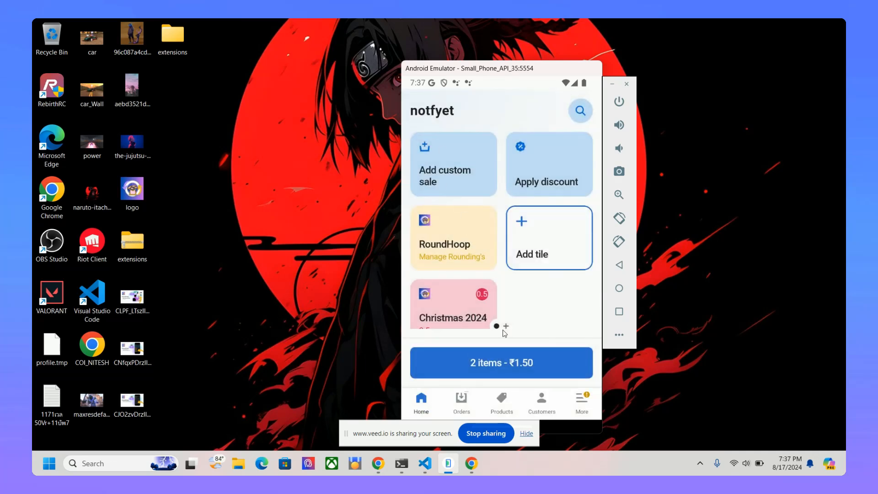
# - Remove the Christmas 2024 rounding line from the cart and return to the home screen
pyautogui.click(513, 363)
pyautogui.moveTo(559, 243); pyautogui.dragTo(517, 244)
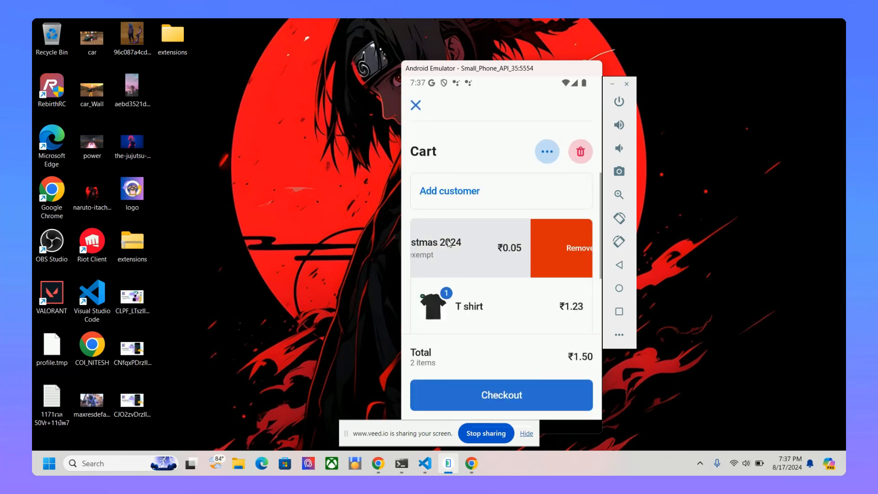
pyautogui.click(569, 247)
pyautogui.click(416, 106)
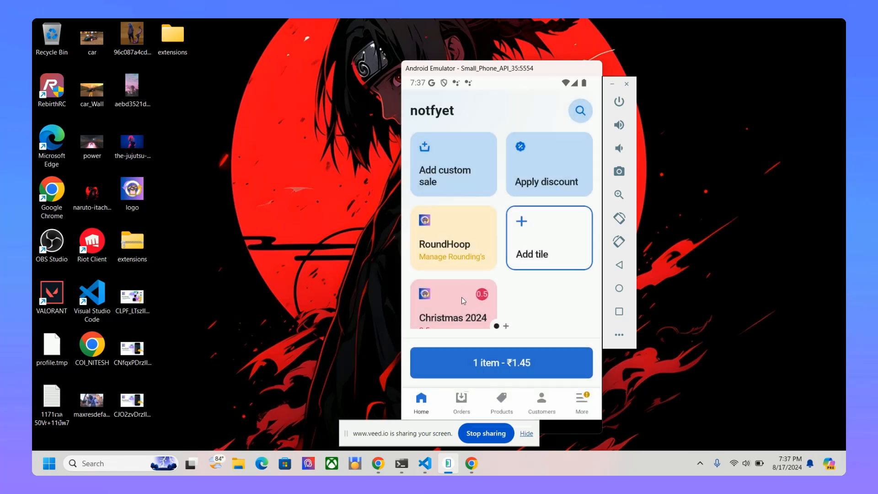
# - Try to apply the Christmas 2024 roundup to the cart while the T shirt is still taxed
pyautogui.click(462, 297)
pyautogui.click(464, 306)
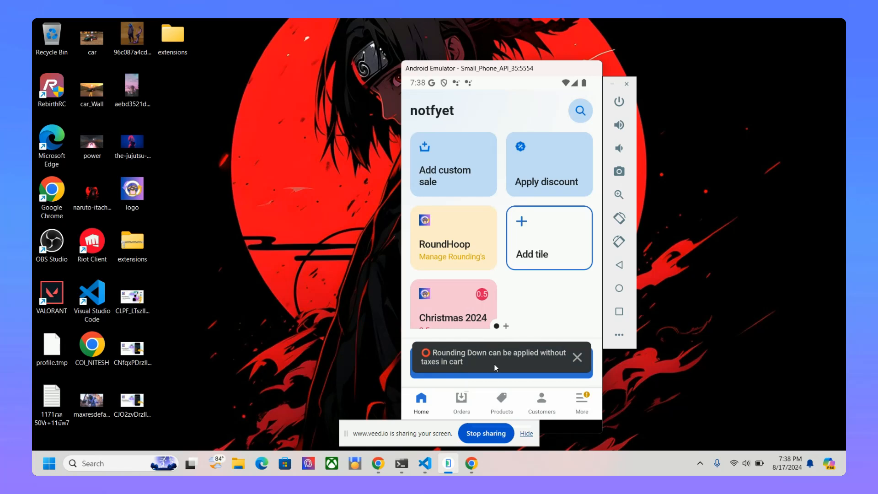
pyautogui.click(566, 359)
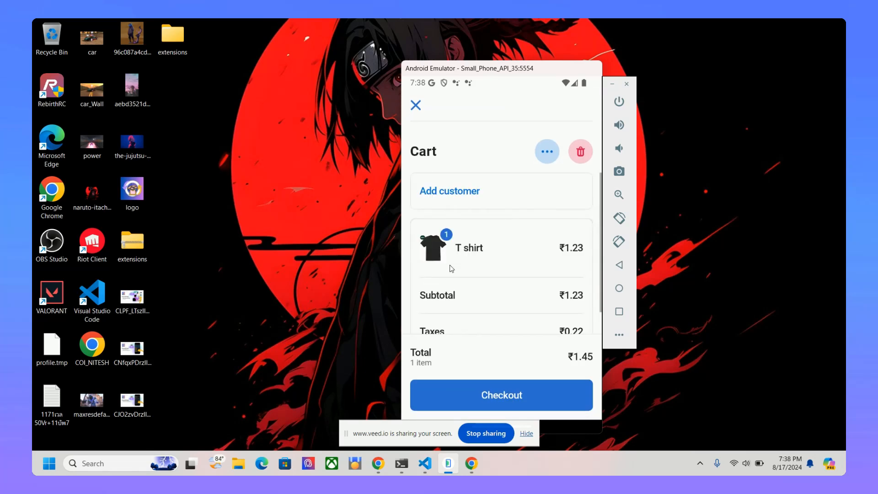
# - Turn off the IGST (18%) tax for the cart and return to the home screen
pyautogui.scroll(-1, 439, 279)
pyautogui.click(498, 309)
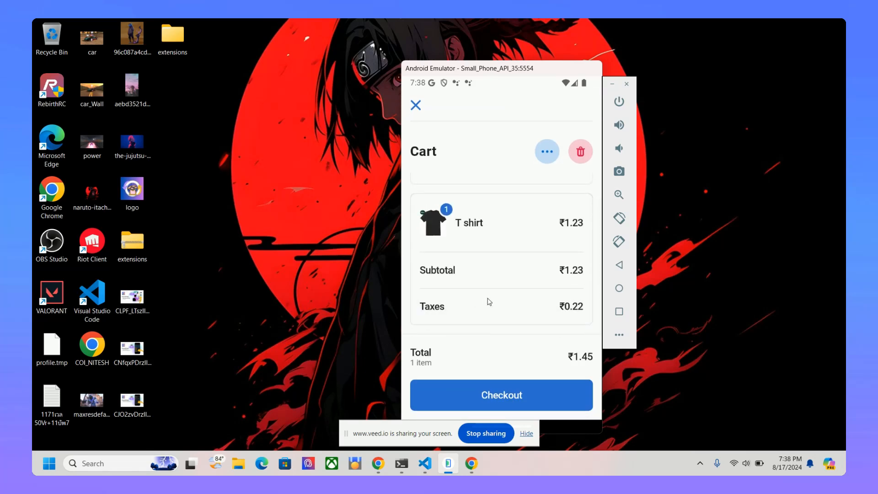
pyautogui.click(488, 296)
pyautogui.click(478, 189)
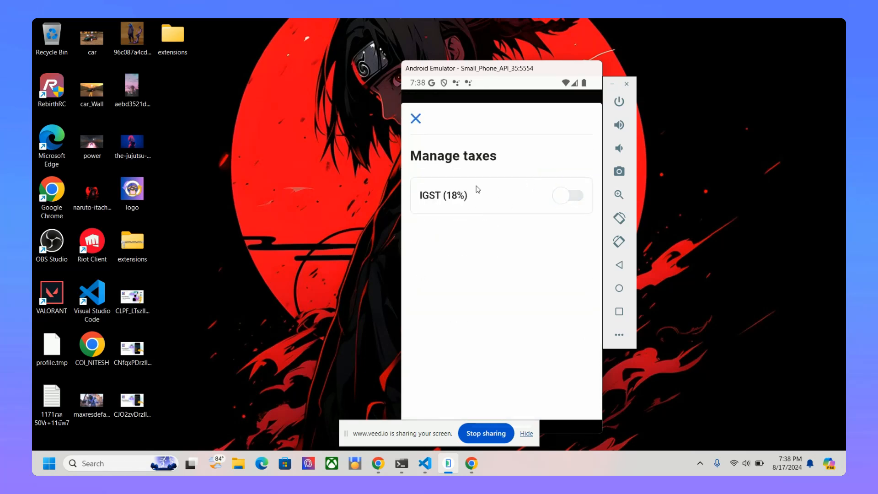
pyautogui.click(417, 119)
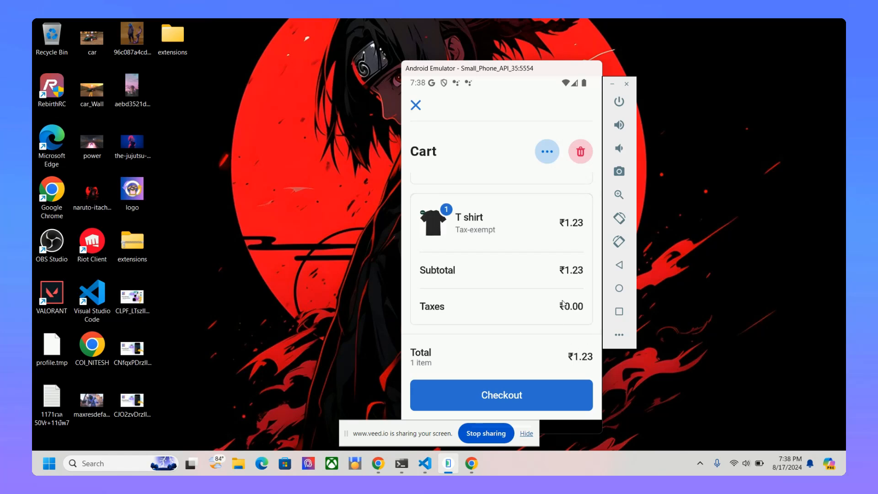
pyautogui.click(416, 108)
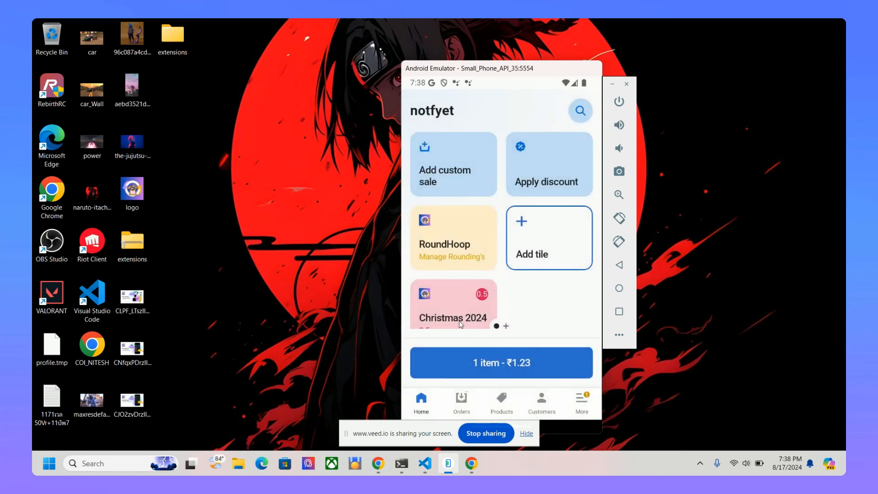
# - Apply the Christmas 2024 roundup to the tax-exempt cart and check its cart discount line before returning to the home screen
pyautogui.click(466, 300)
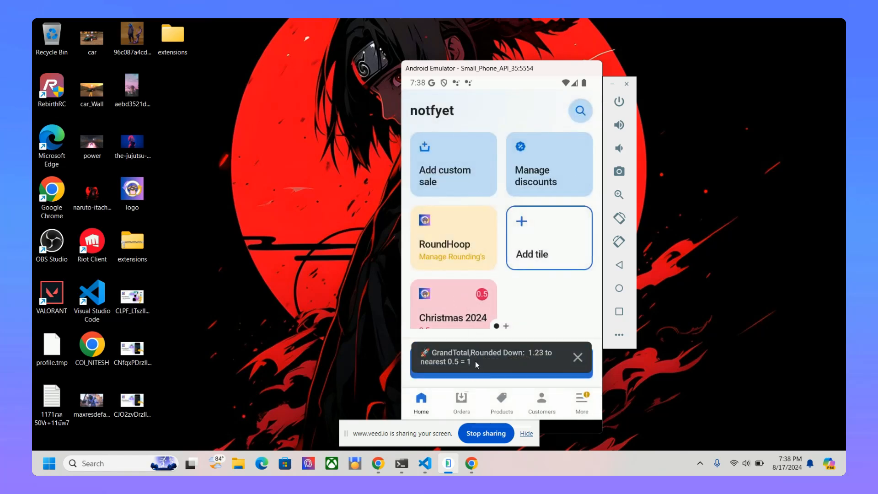
pyautogui.click(577, 358)
pyautogui.click(512, 361)
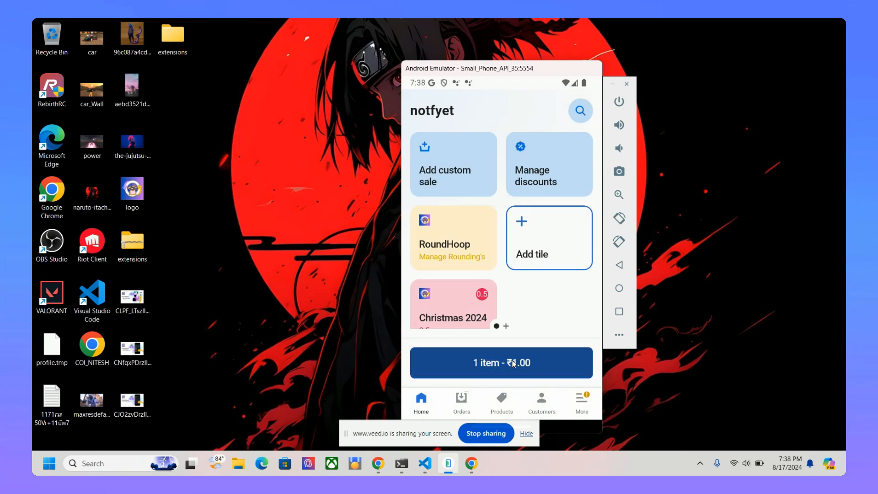
pyautogui.scroll(-2, 476, 313)
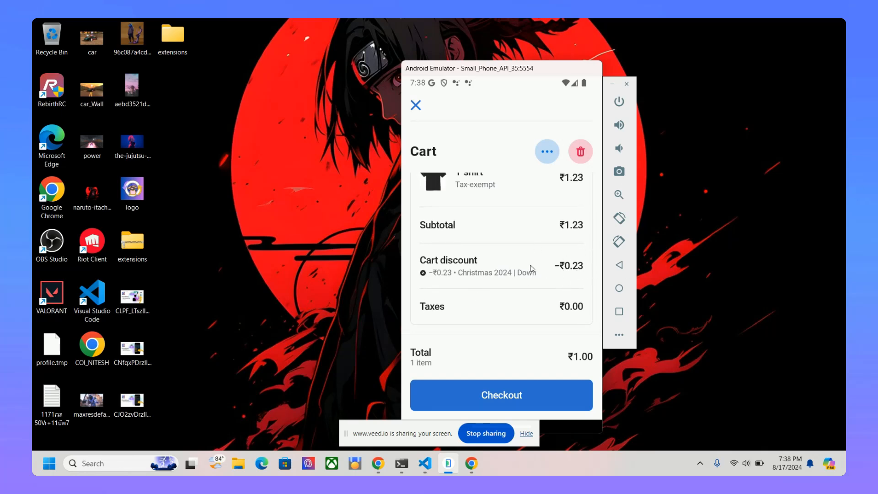
pyautogui.moveTo(525, 266); pyautogui.dragTo(531, 402)
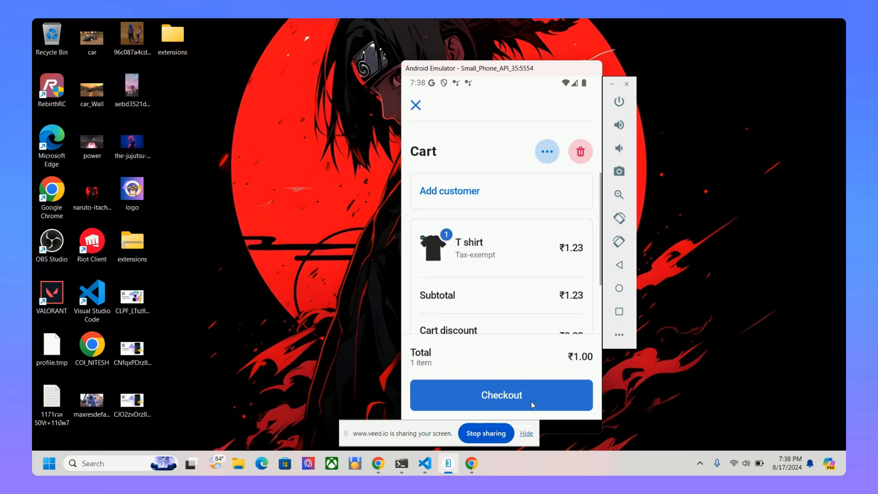
pyautogui.click(413, 109)
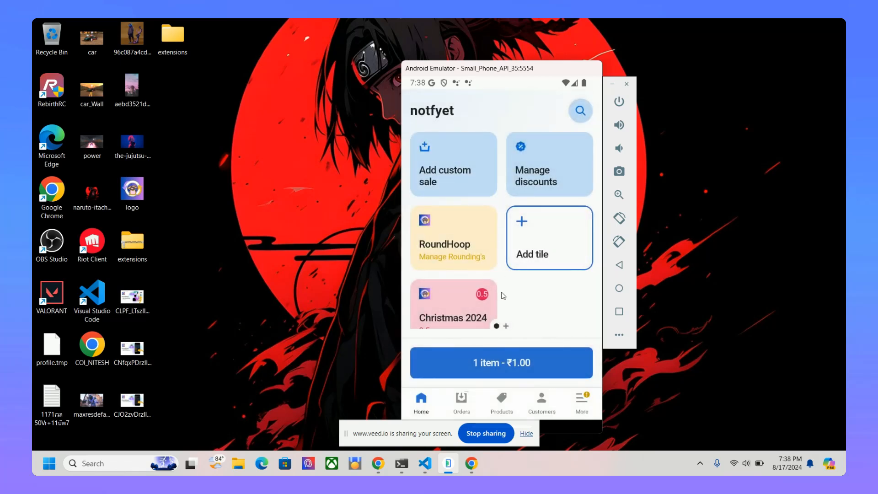